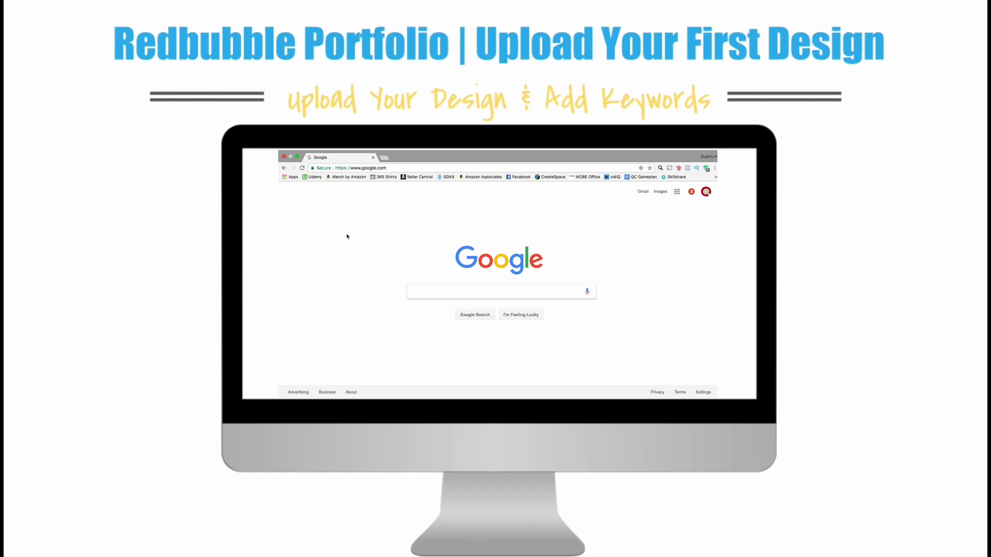
- Load redbubble.com in the browser
click(368, 169)
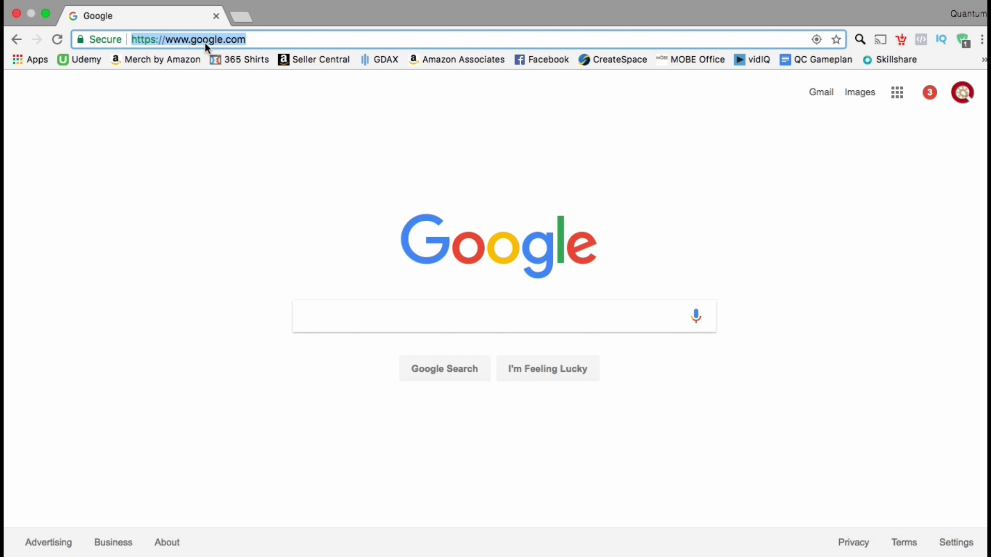
text(red)
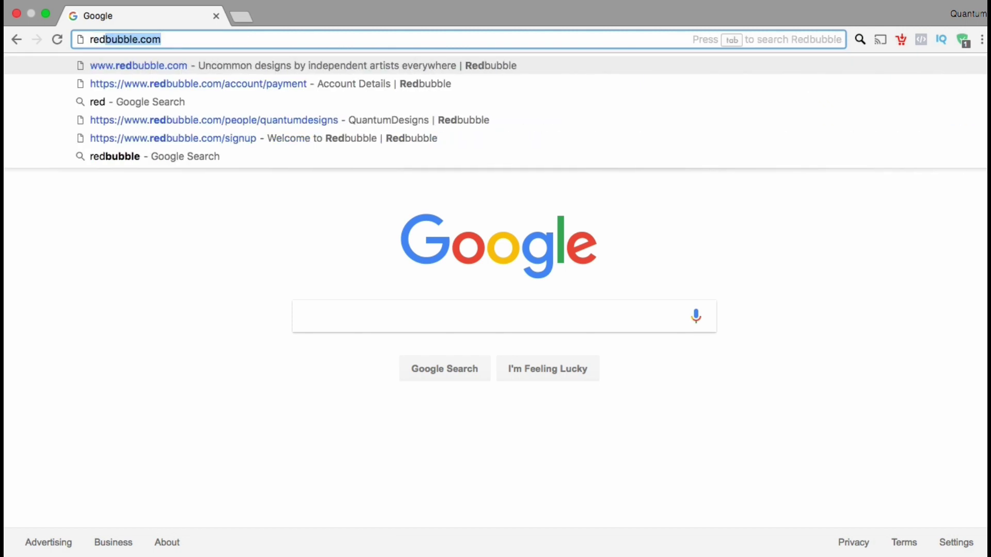
text(bubble.com)
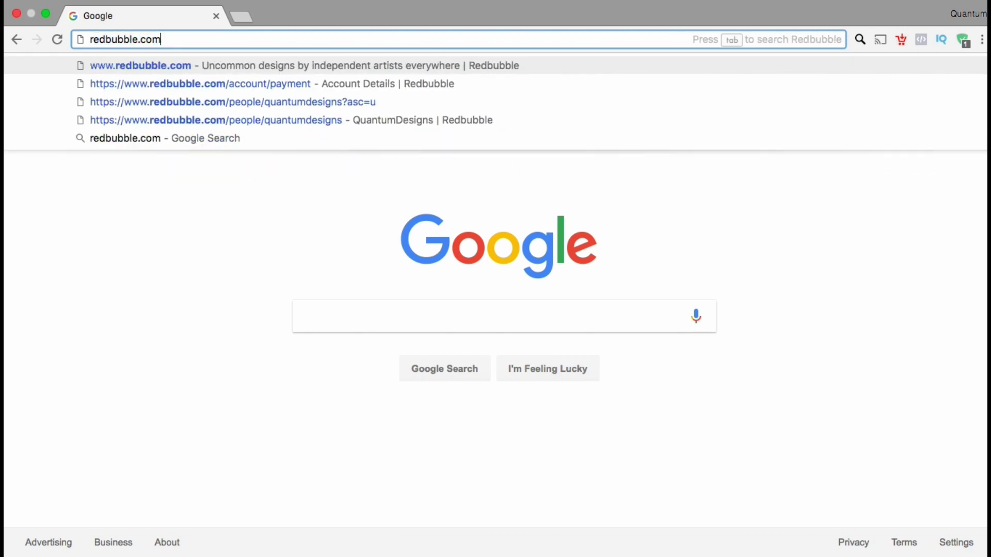
key(Return)
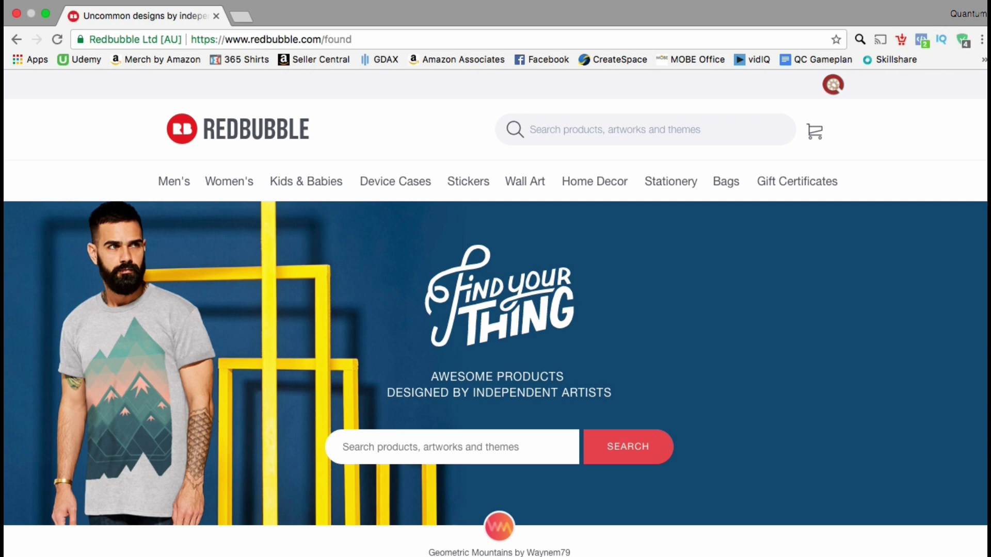
- Go to the account's own profile page and start adding a first work
mouse_move(835, 101)
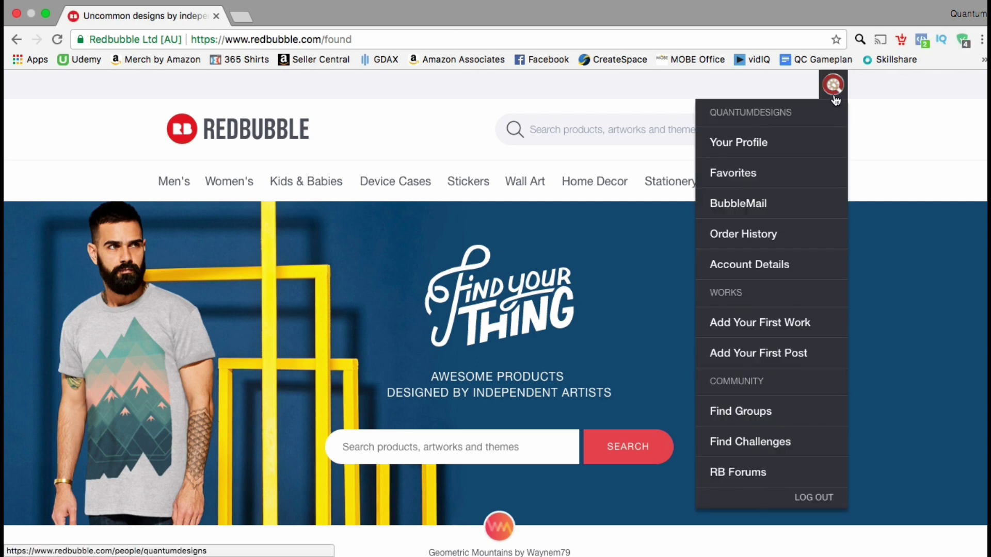
click(833, 93)
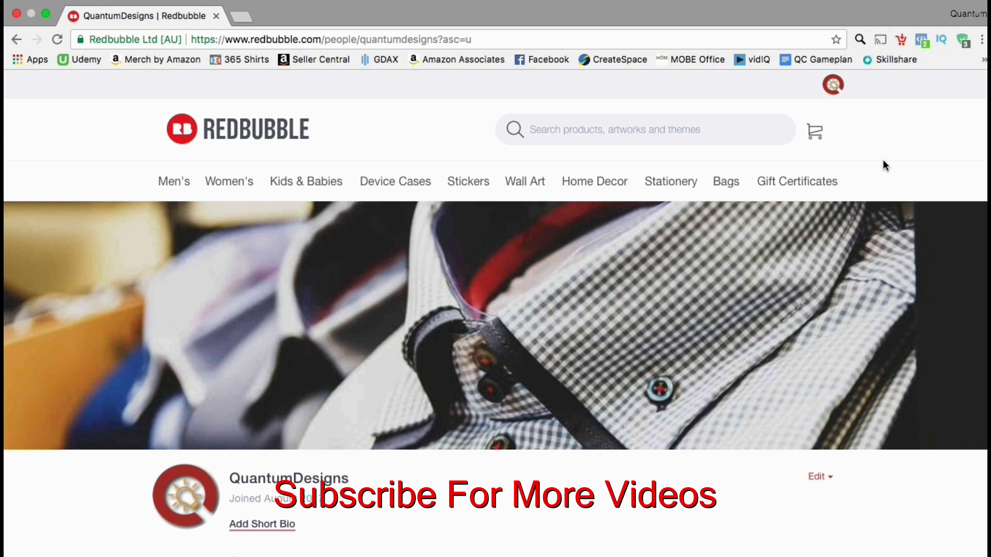
scroll(882, 162, down, 3)
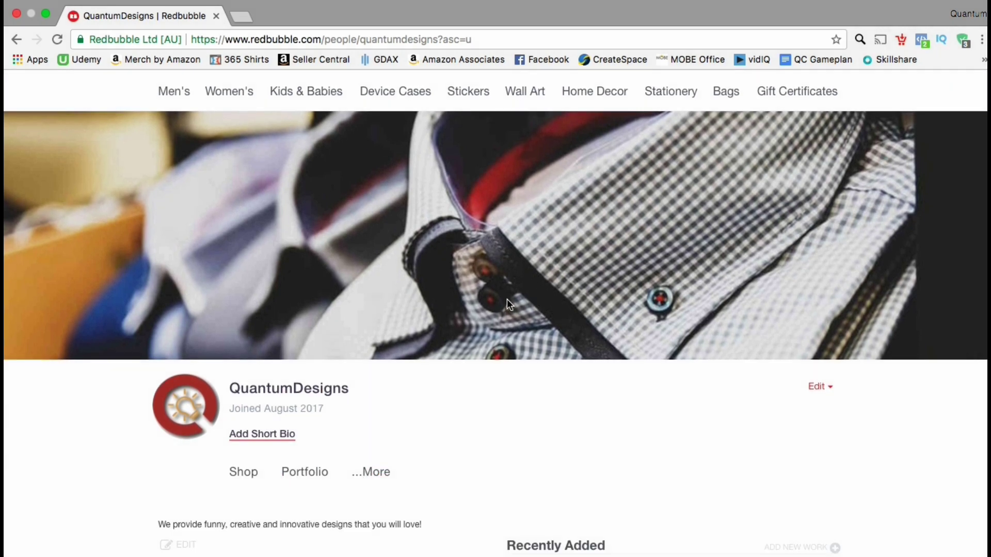
scroll(506, 298, down, 3)
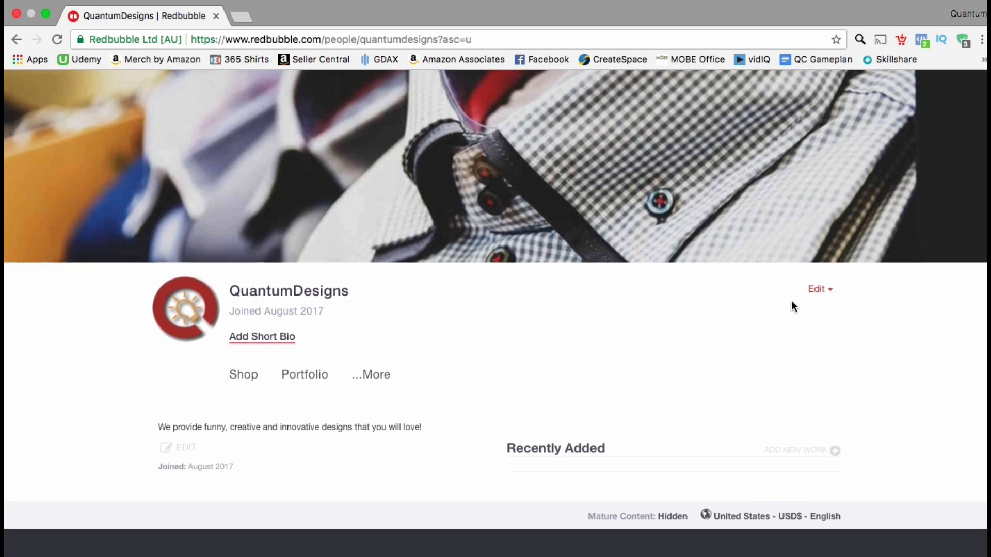
click(816, 298)
scroll(694, 295, up, 4)
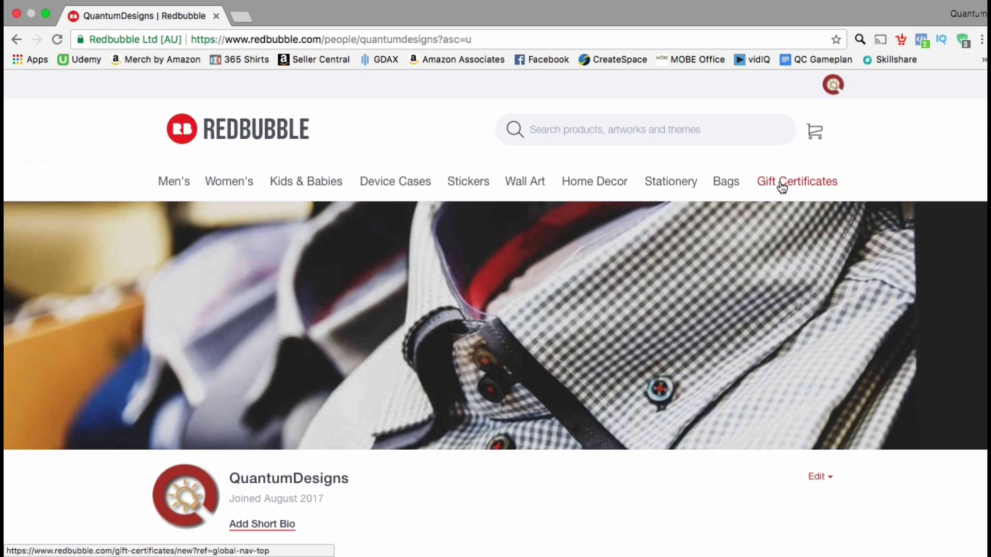
mouse_move(839, 98)
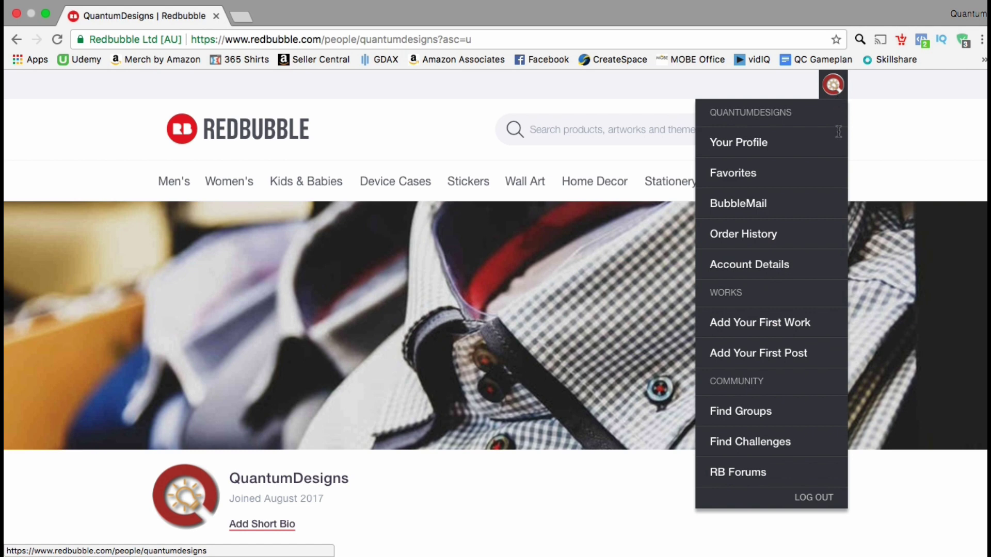
click(806, 324)
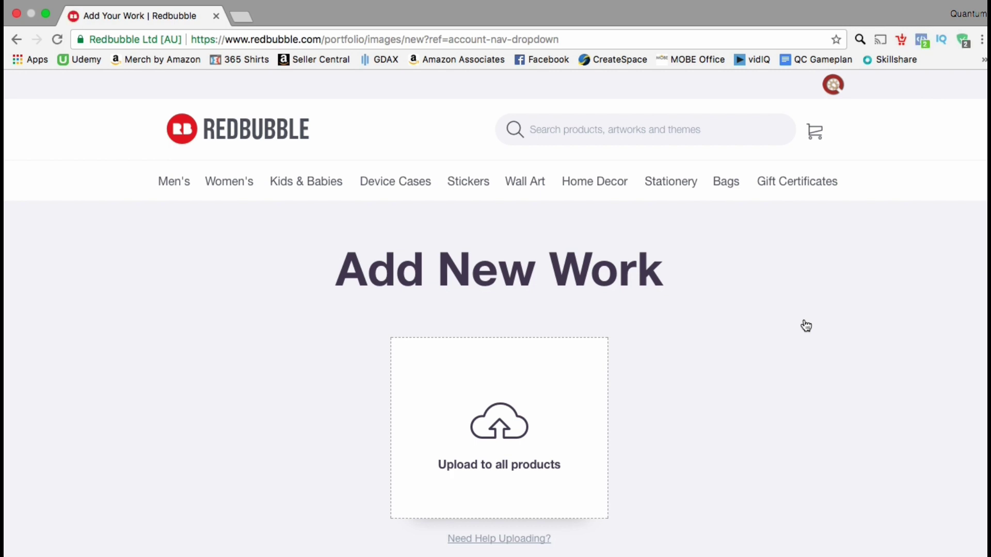
- Upload SpareMe.png from the Completed PNG Designs folder to all products
scroll(806, 325, down, 3)
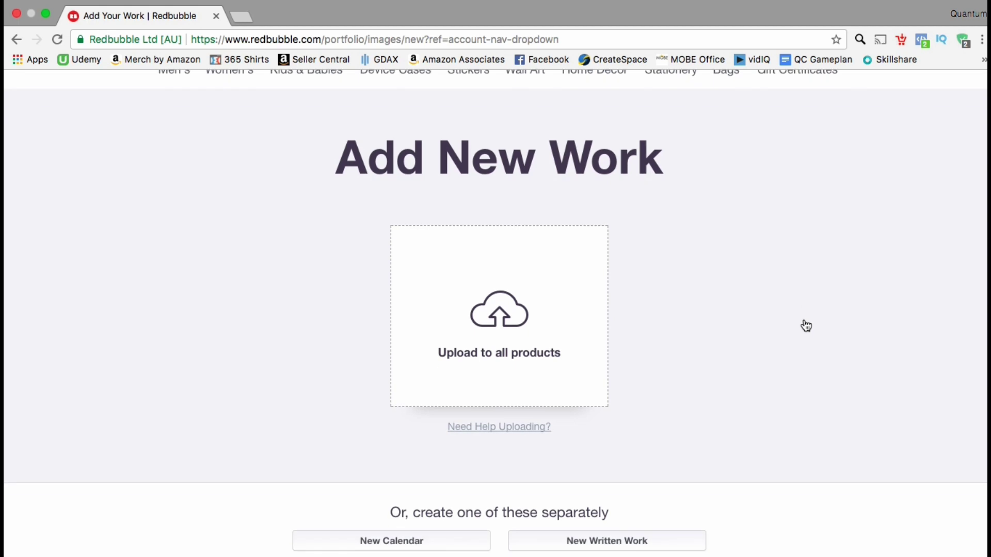
scroll(806, 325, down, 2)
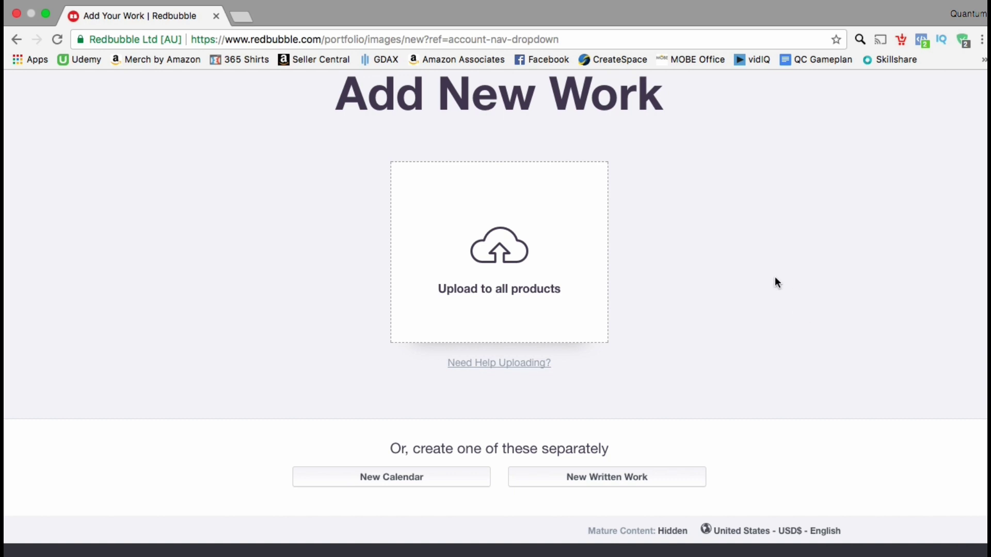
click(548, 268)
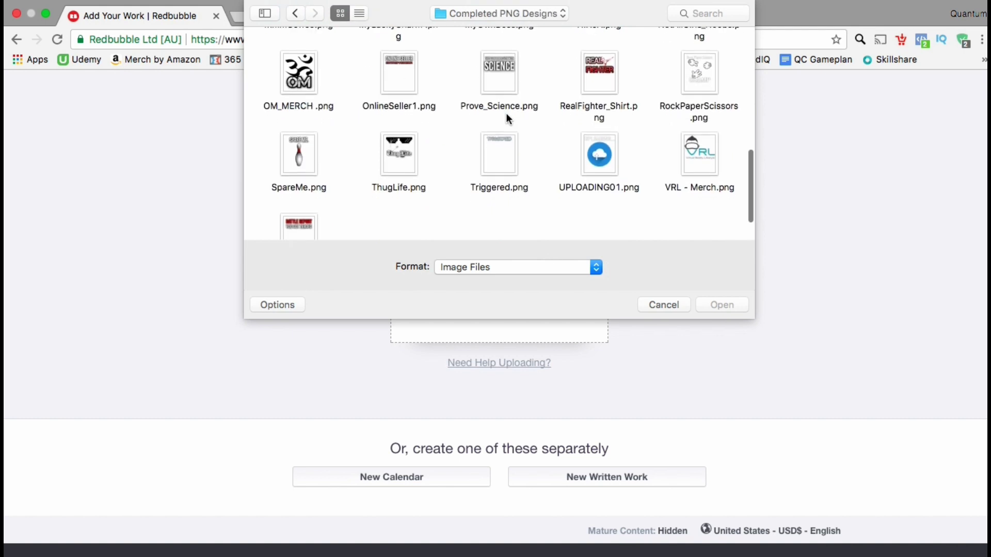
click(306, 165)
double_click(304, 164)
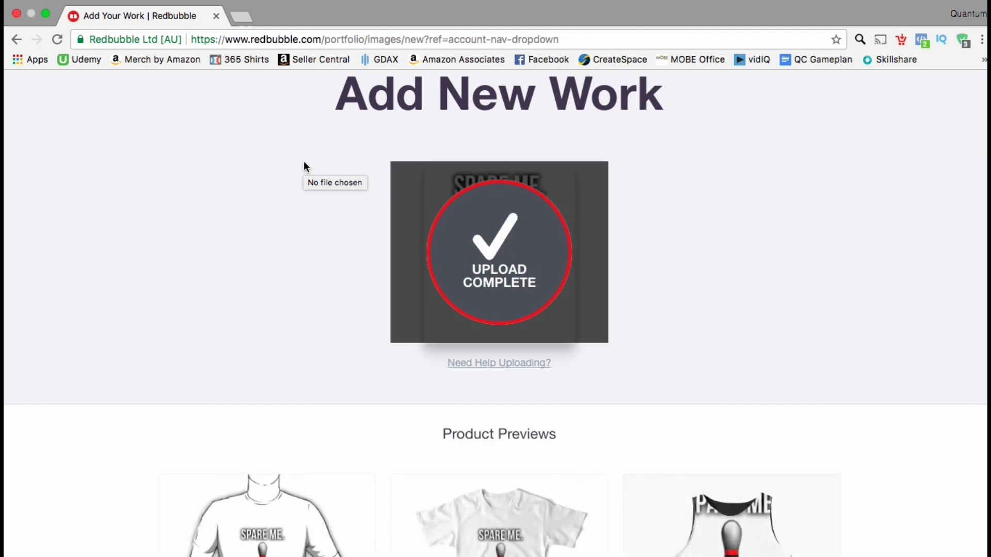
scroll(304, 167, down, 5)
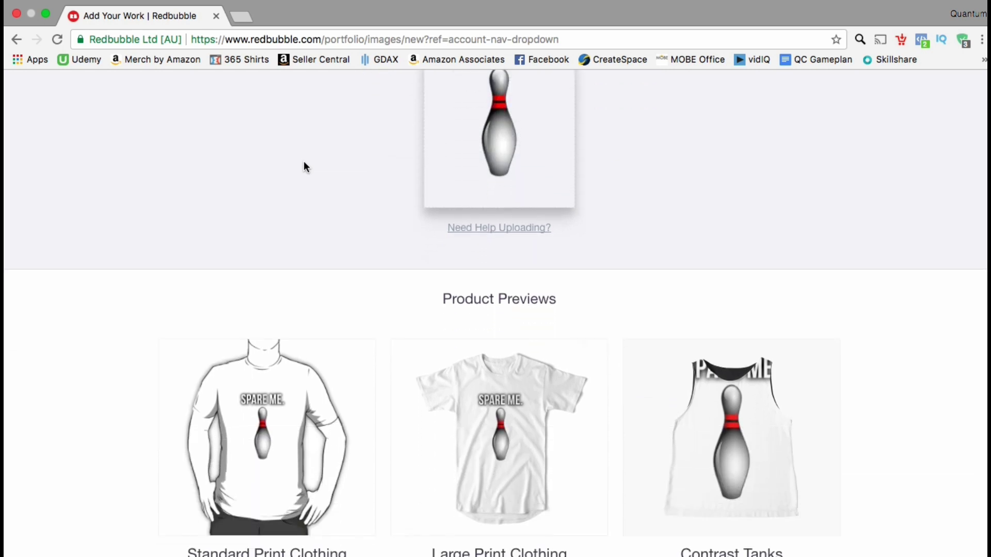
scroll(303, 167, down, 5)
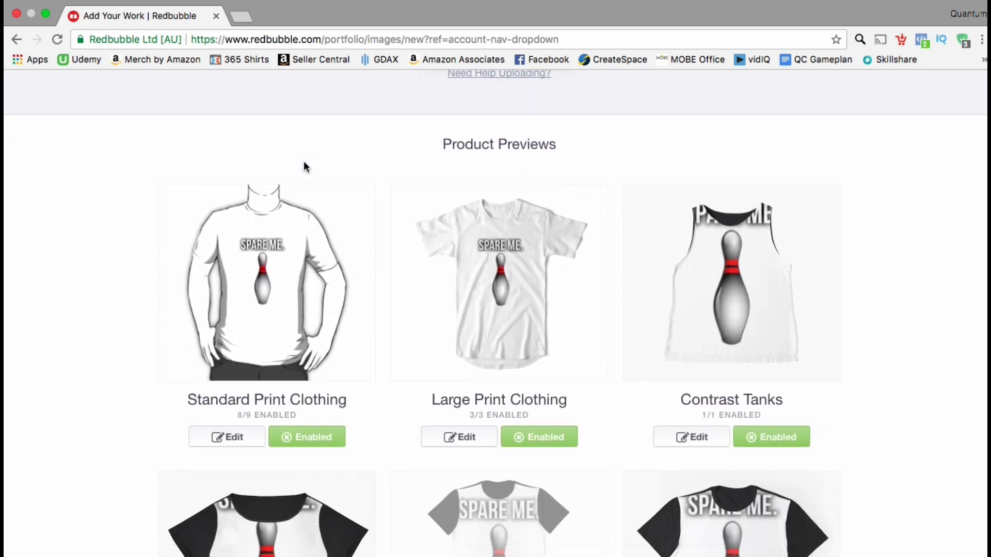
scroll(170, 201, down, 5)
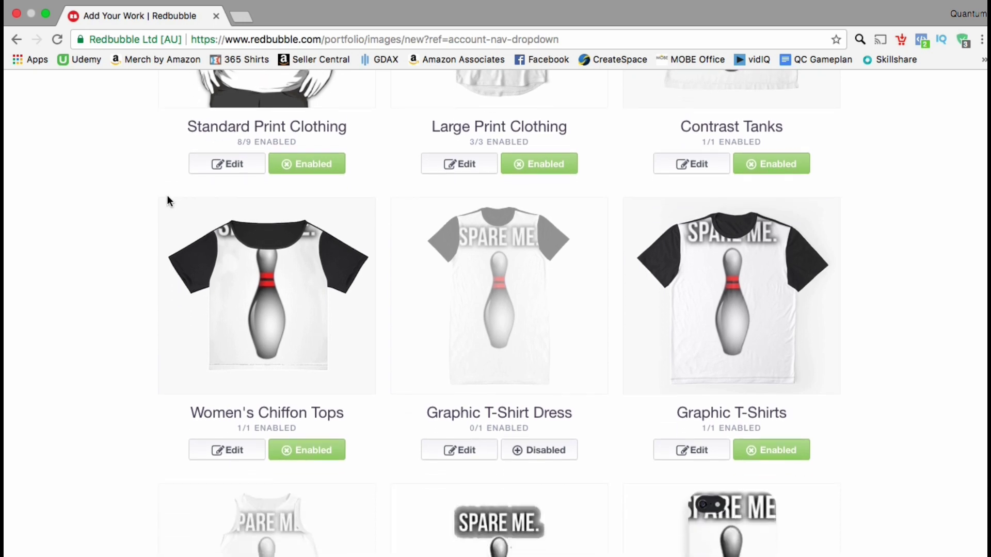
scroll(168, 201, down, 2)
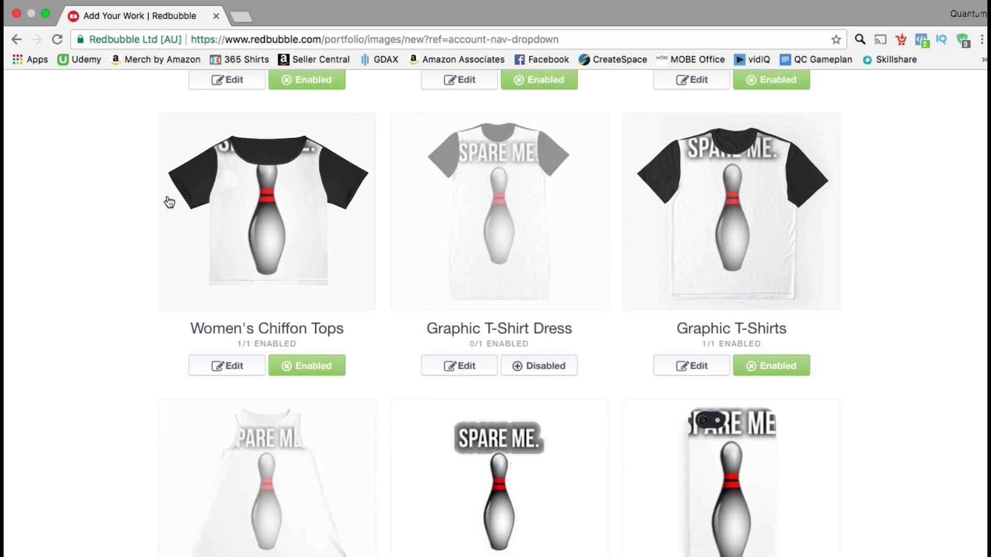
scroll(127, 212, down, 5)
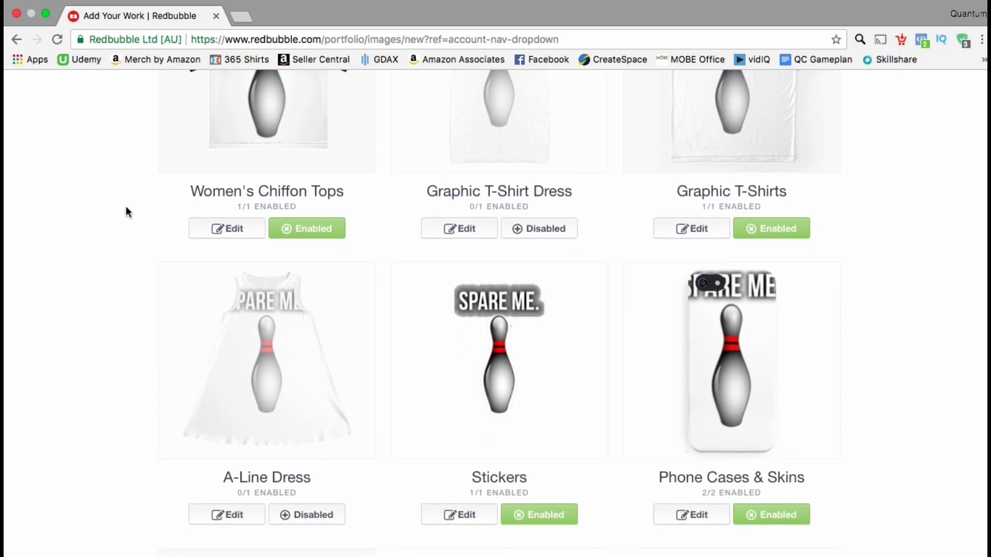
scroll(128, 212, down, 2)
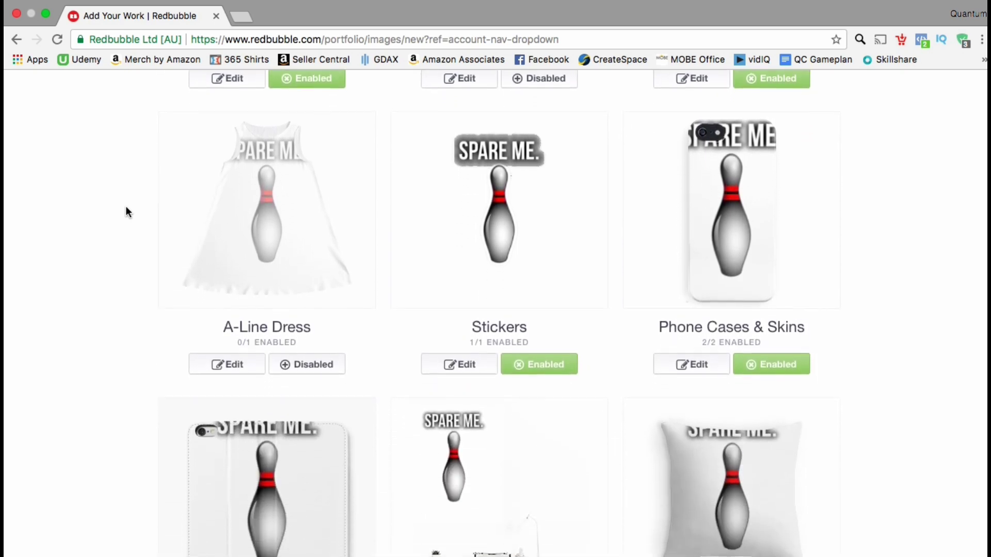
scroll(126, 208, down, 3)
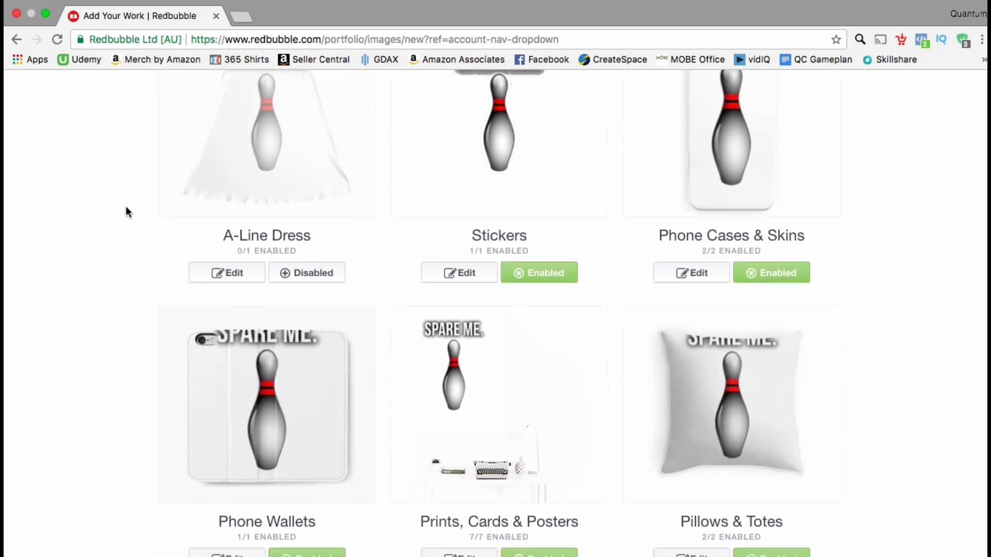
scroll(127, 212, down, 4)
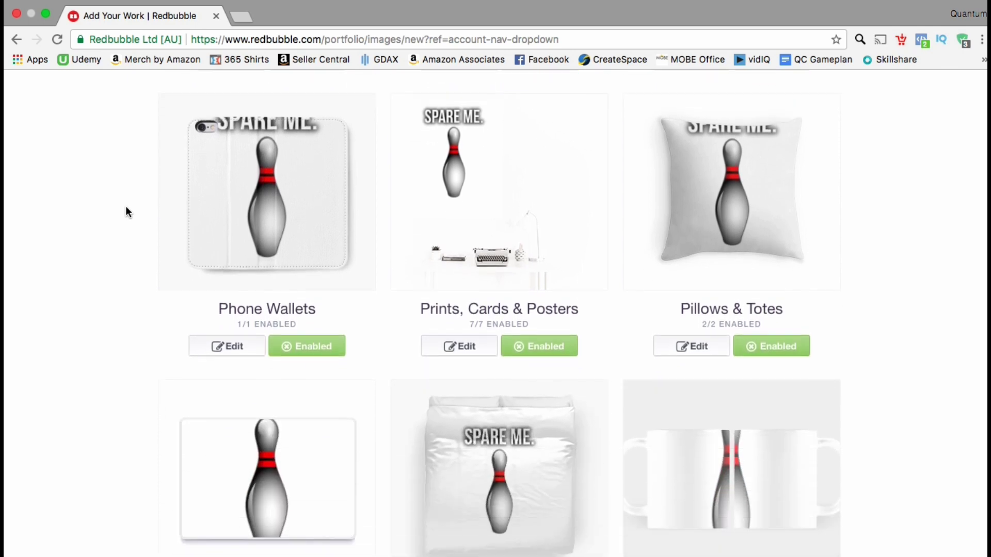
scroll(126, 208, down, 5)
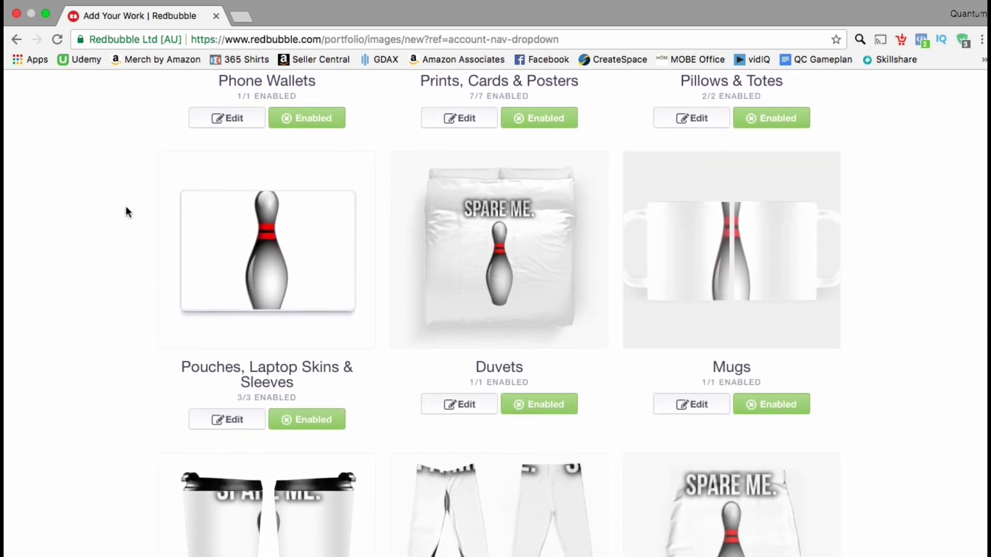
scroll(126, 211, down, 5)
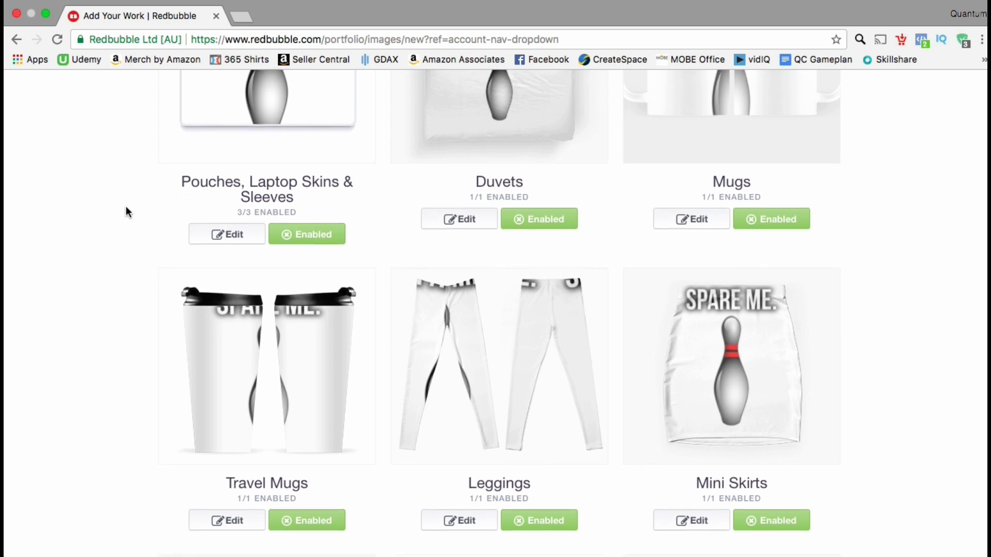
scroll(126, 212, down, 4)
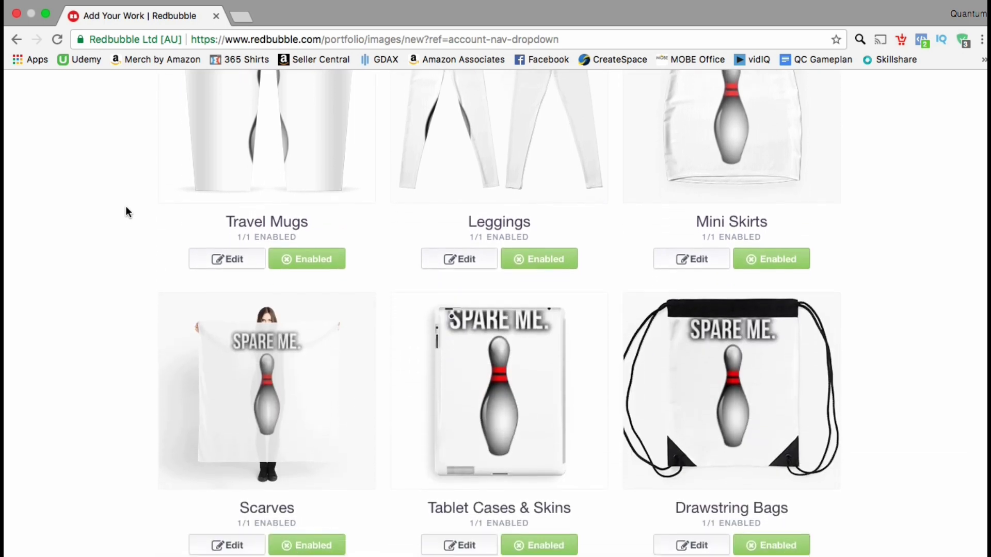
scroll(126, 212, down, 3)
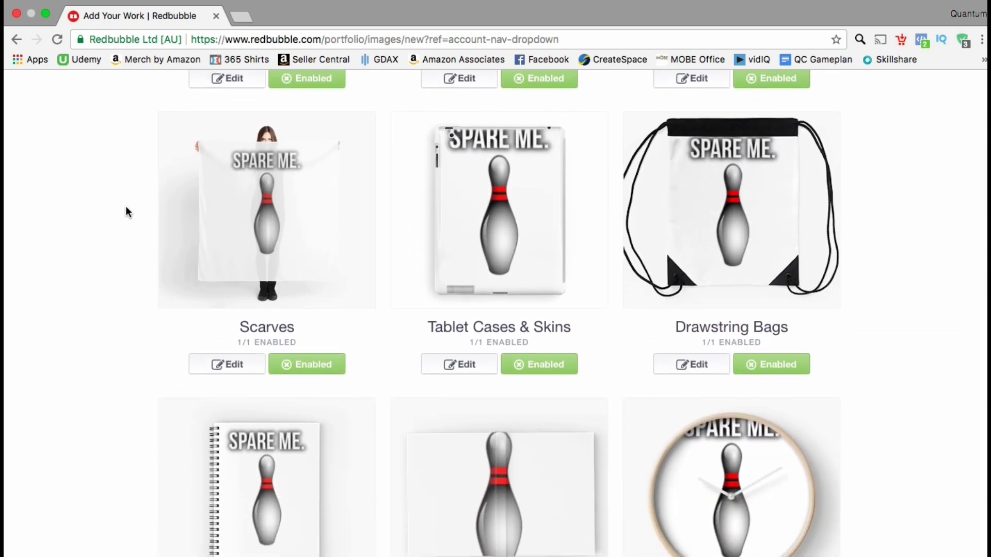
scroll(126, 211, down, 5)
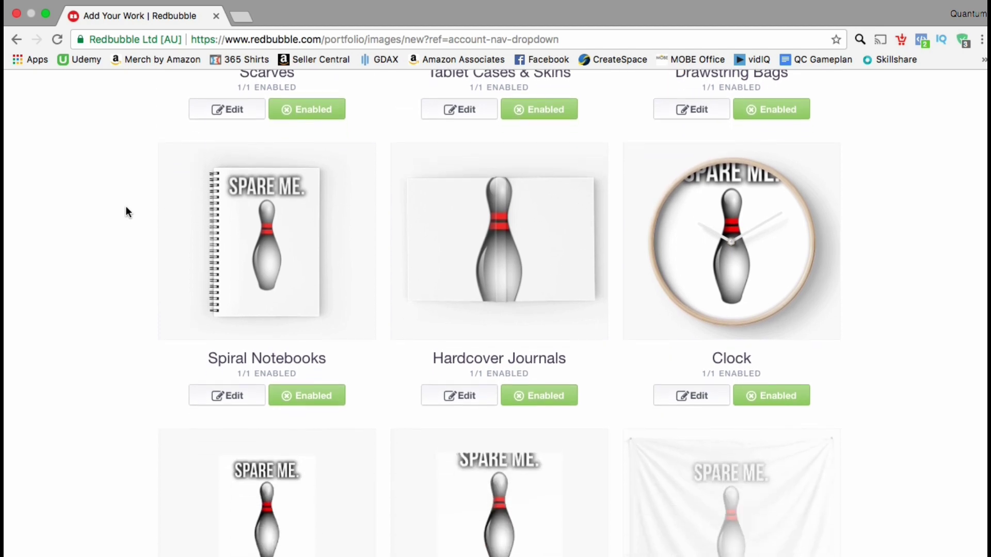
scroll(127, 211, down, 4)
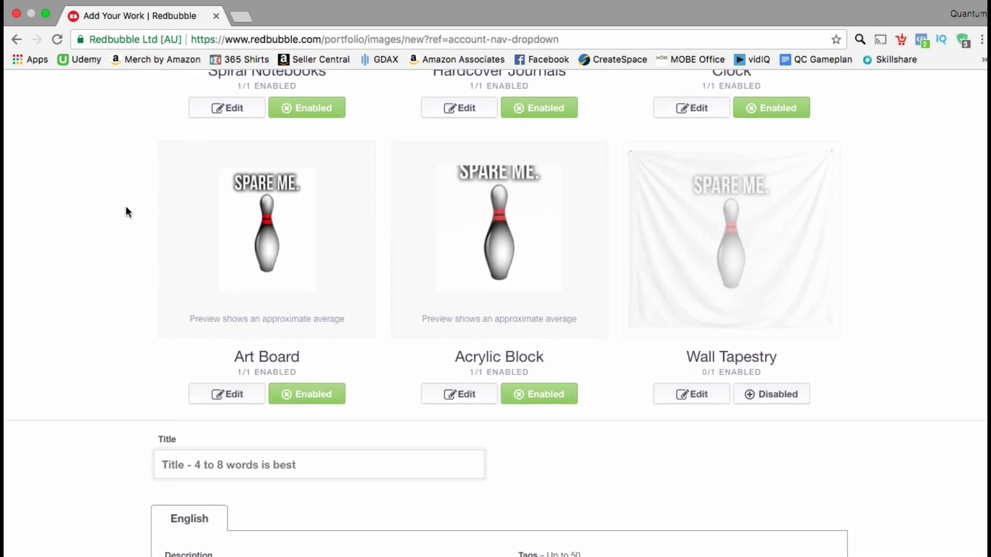
scroll(126, 212, down, 1)
scroll(125, 208, down, 5)
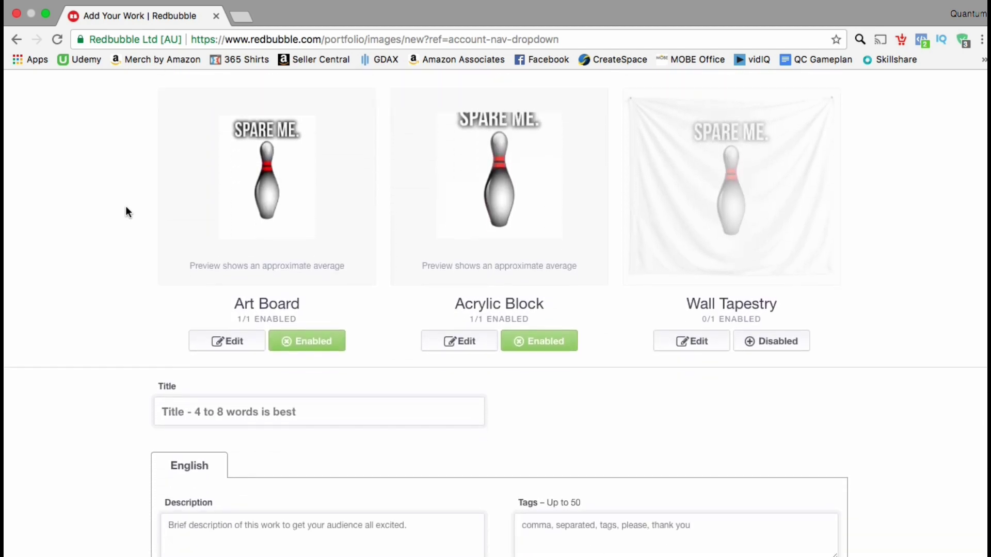
scroll(125, 211, down, 2)
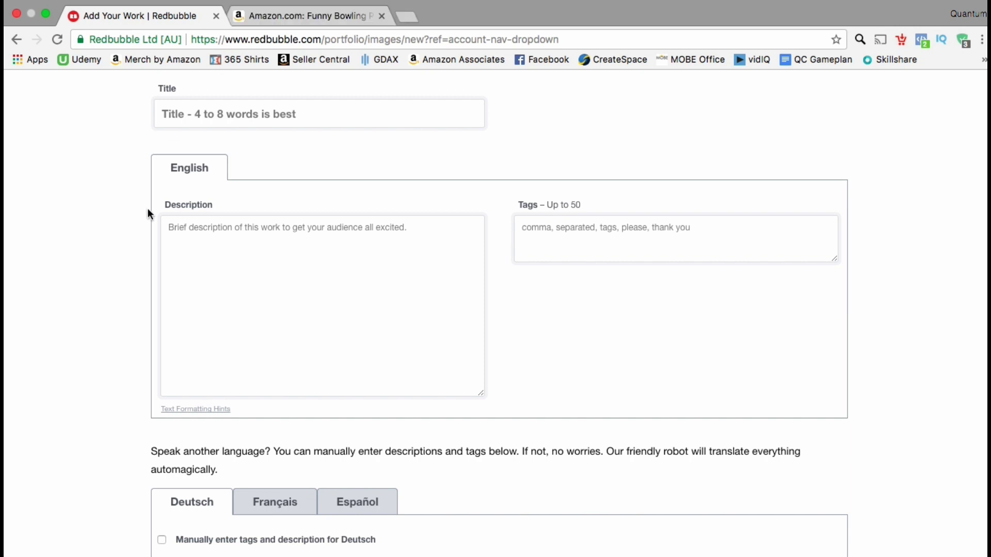
- Title the work 'Funny Bowling Spare Me T-Shirt' and fill in a bowling description and tags
click(217, 120)
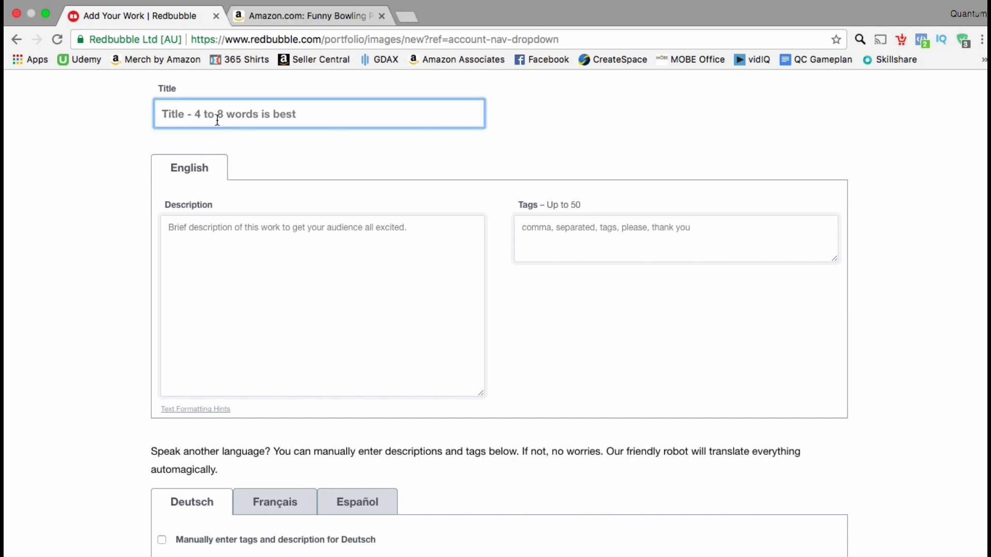
text(Funny )
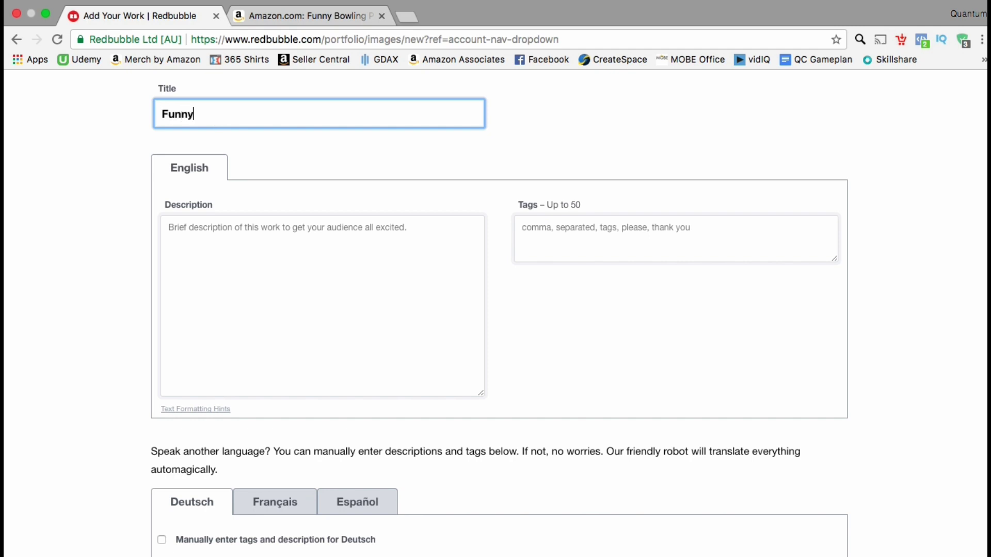
text(Bowling SPar)
key(BackSpace)
key(BackSpace)
key(BackSpace)
text(pa)
text(ny bowling tee, funny bowling)
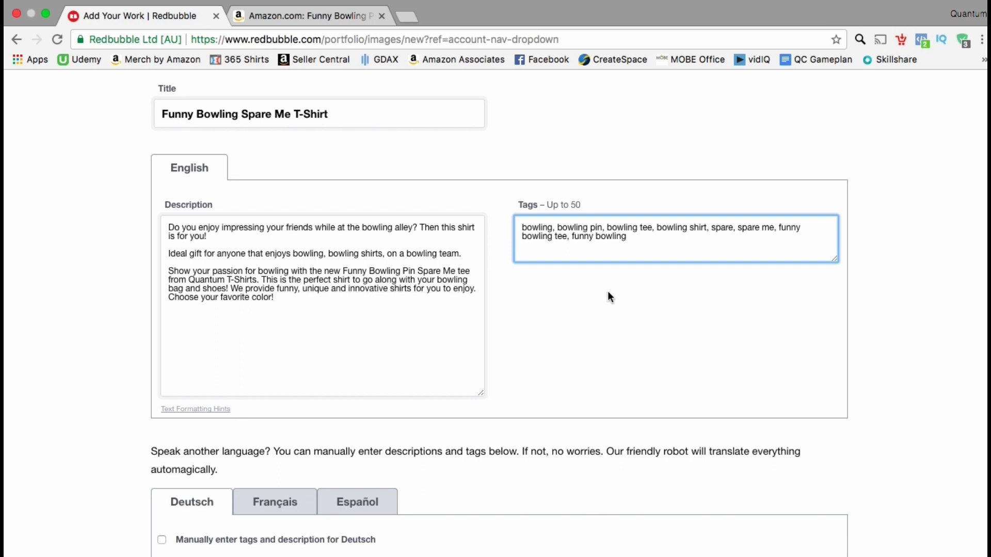
scroll(607, 292, down, 4)
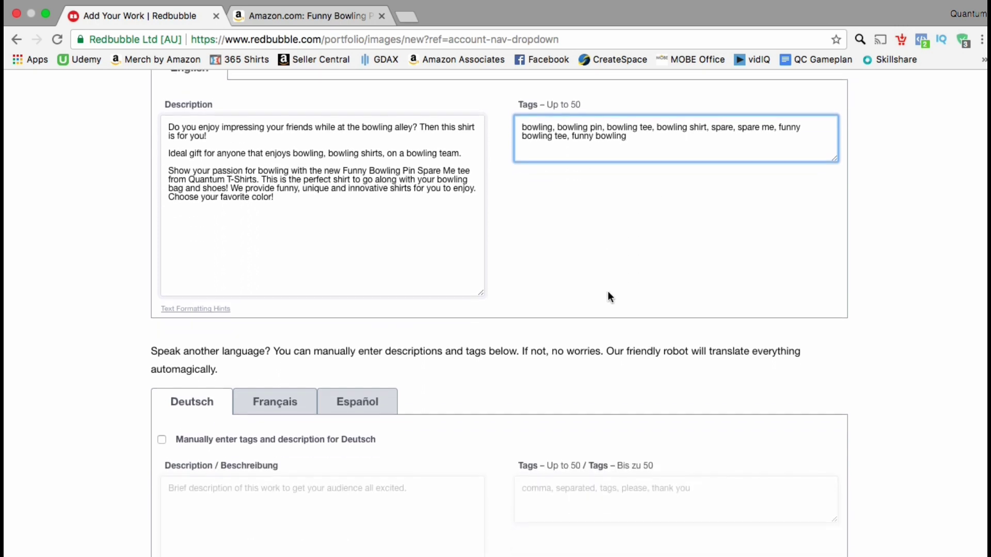
scroll(608, 297, down, 1)
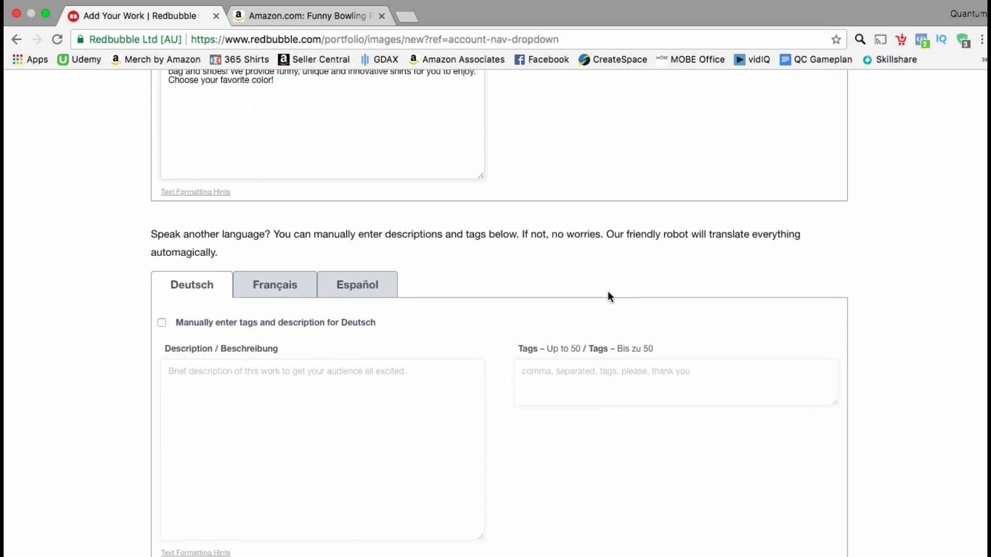
scroll(608, 297, down, 6)
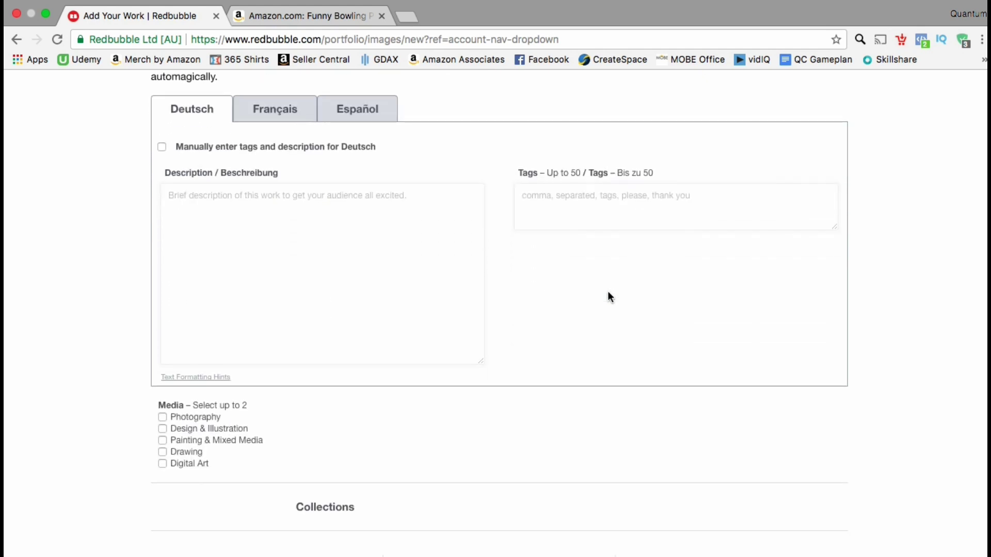
scroll(608, 293, down, 5)
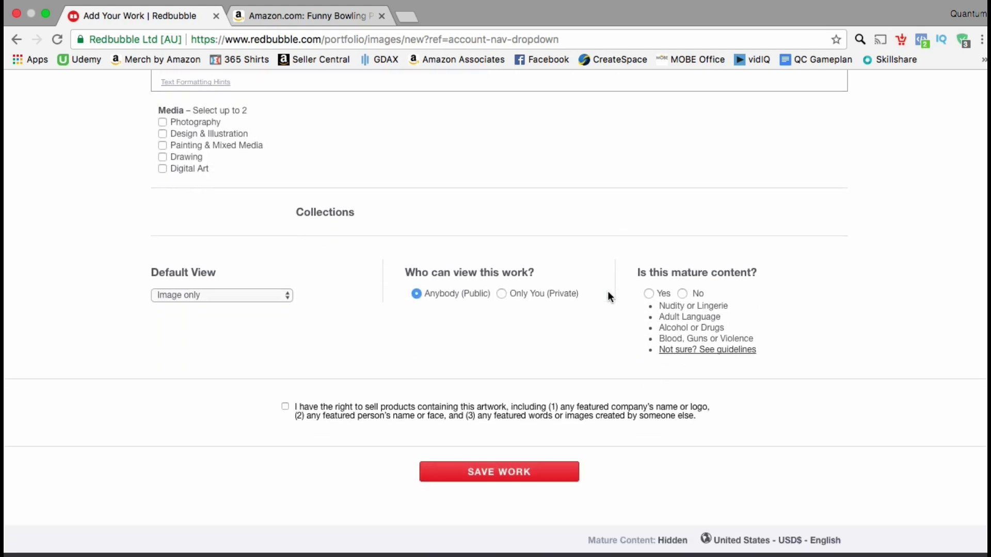
- Make Men's Premium T-Shirts the default view, mark mature content No, and save the work
scroll(608, 292, up, 2)
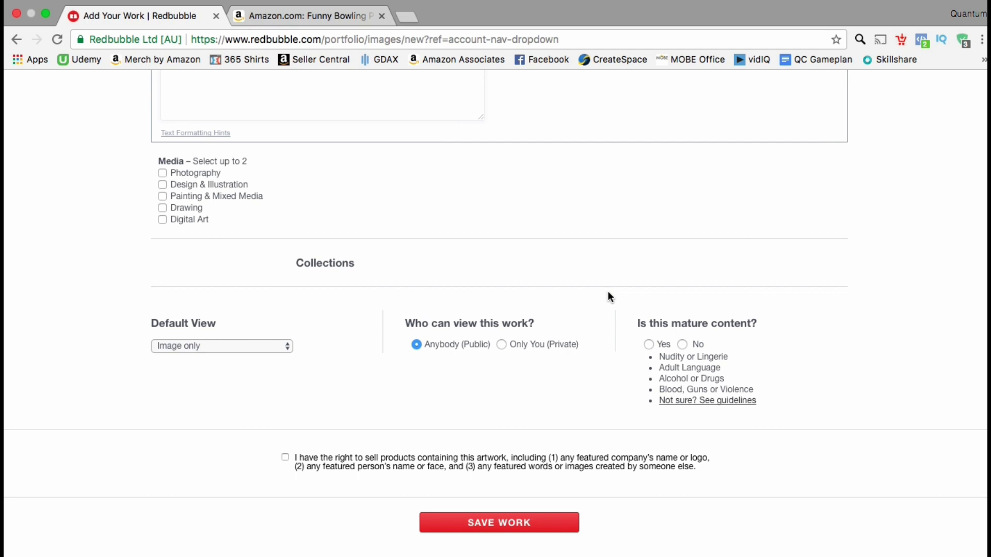
scroll(608, 295, up, 4)
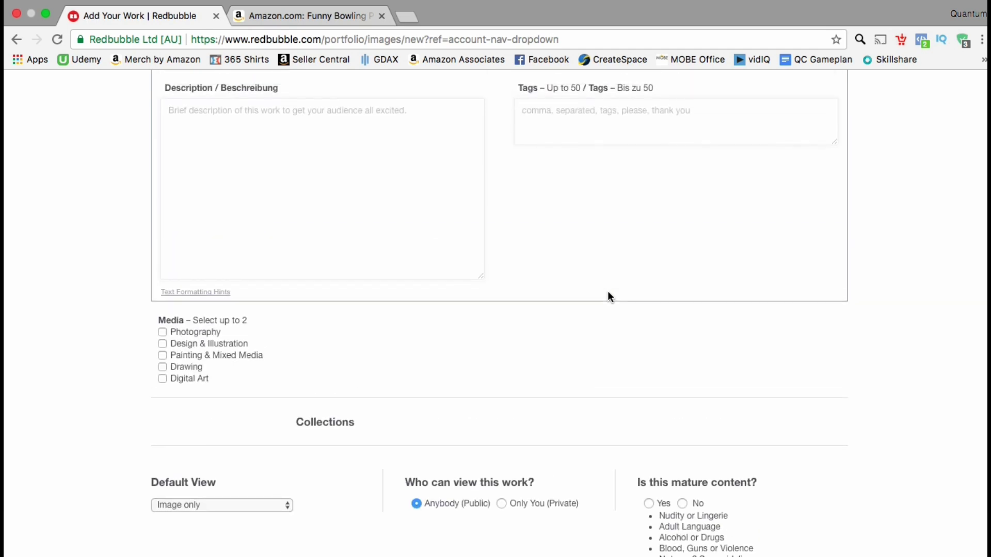
scroll(608, 296, down, 2)
scroll(608, 298, down, 4)
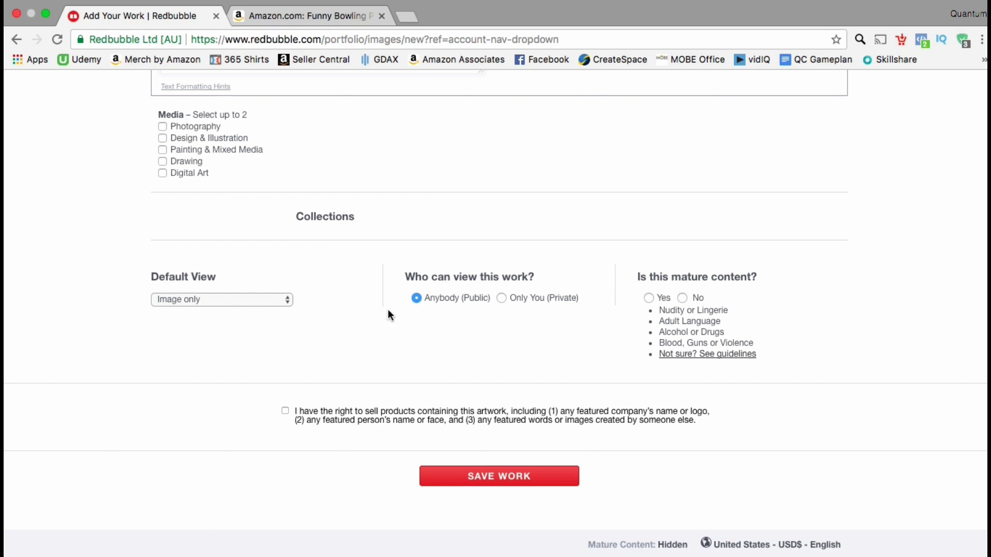
click(287, 301)
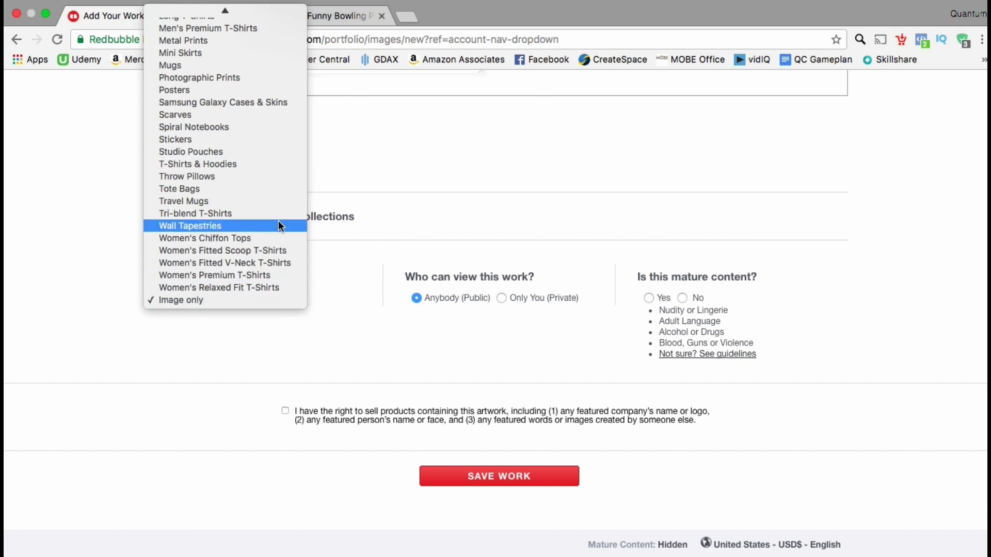
scroll(277, 217, up, 5)
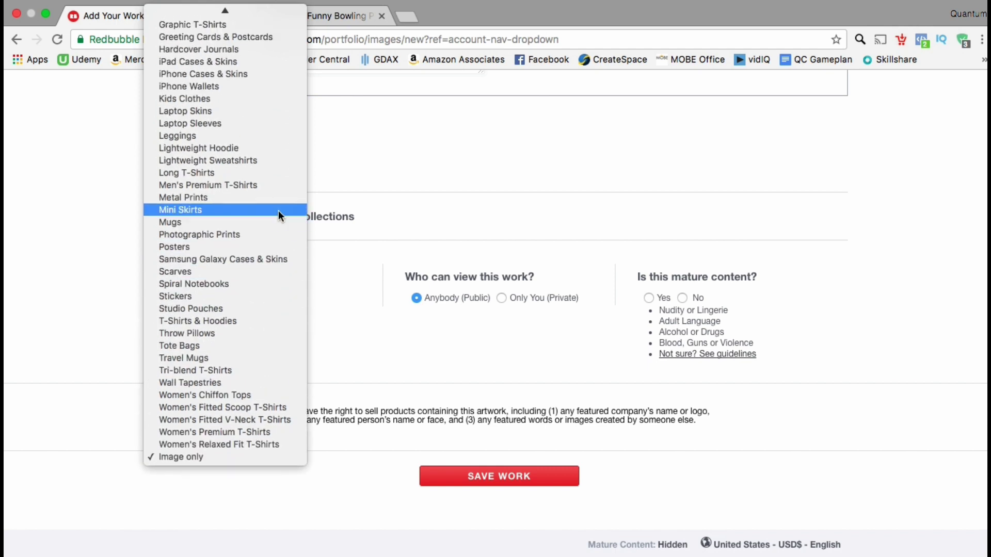
click(272, 184)
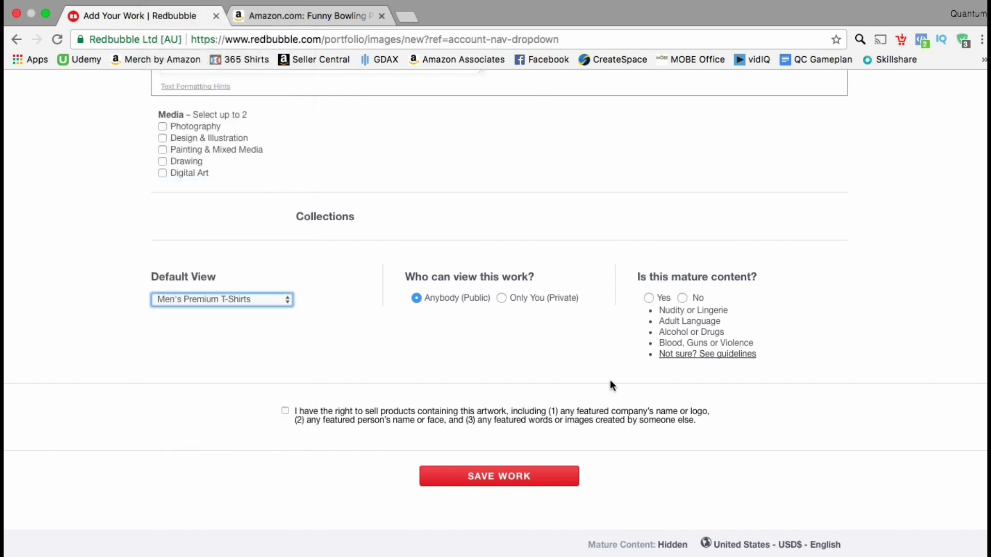
click(682, 299)
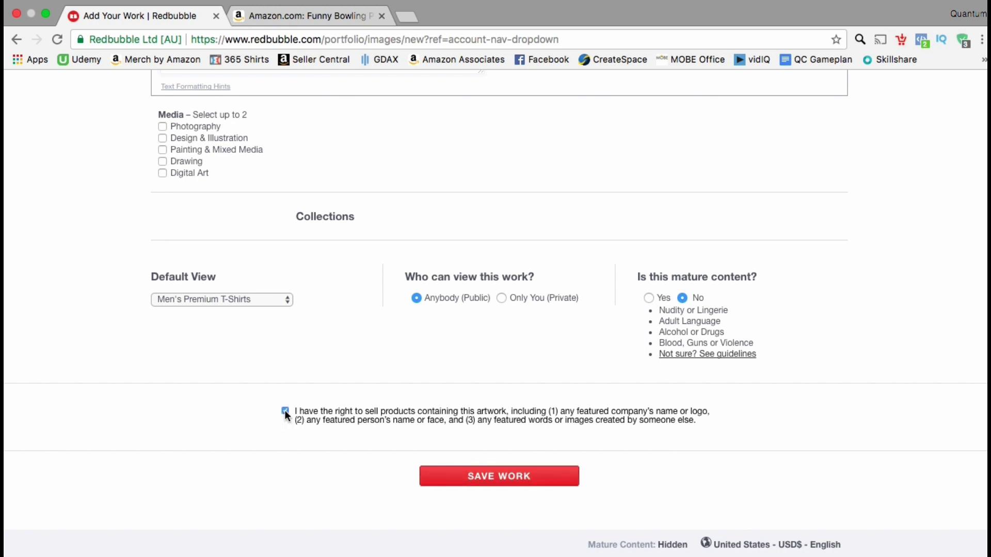
click(472, 476)
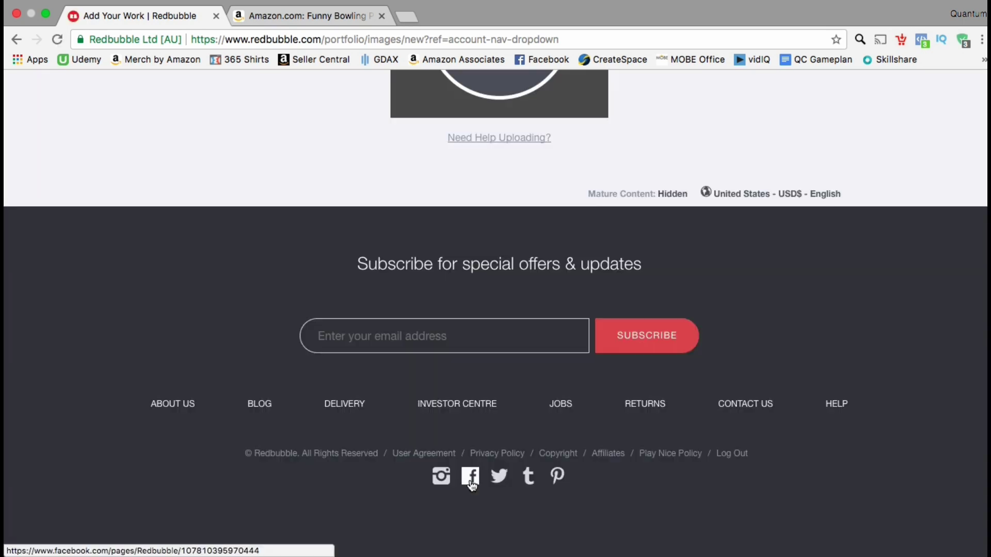
- Scroll back up while the new work finishes processing
scroll(464, 319, up, 6)
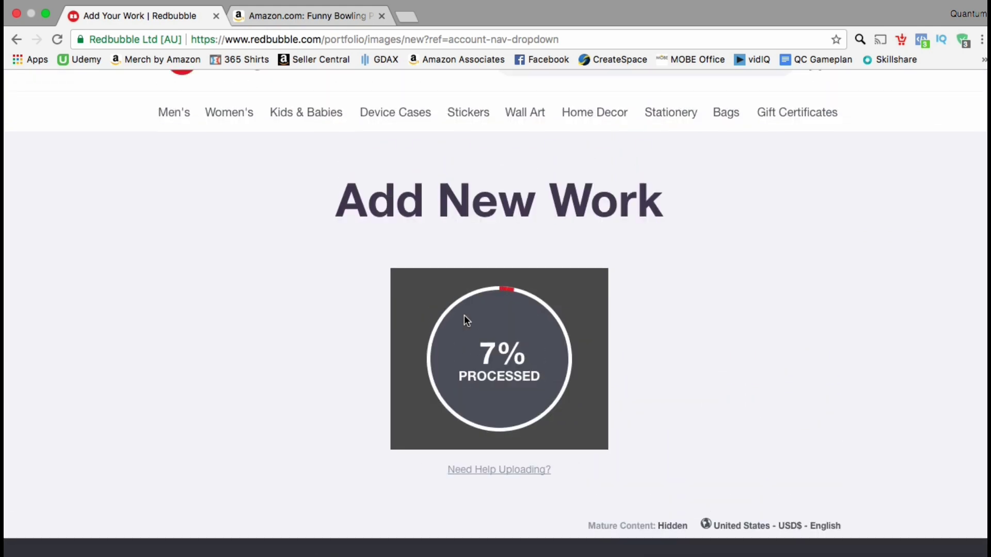
scroll(463, 315, up, 2)
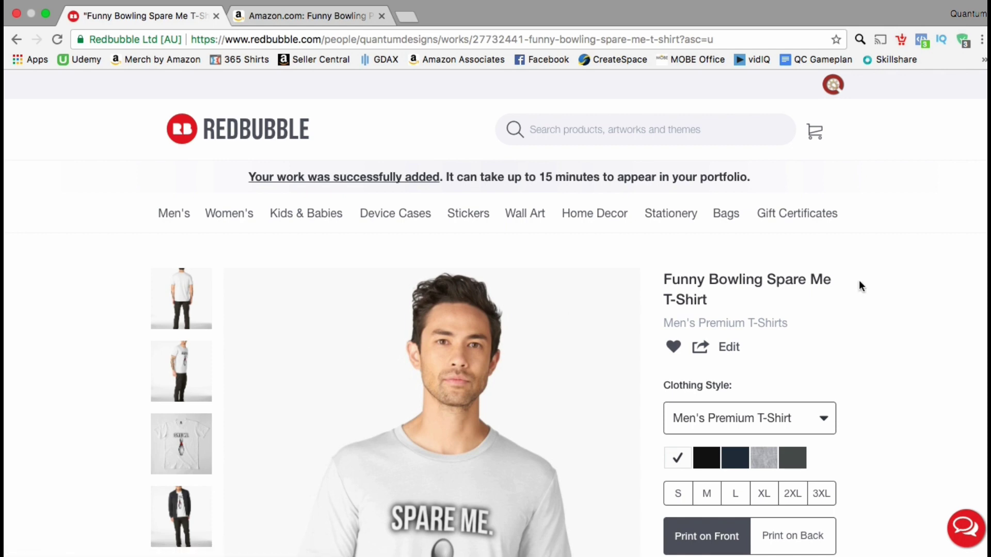
- After a Lightweight Hoodie preview, show the design as a Men's Premium T-Shirt in dark grey
scroll(859, 281, down, 5)
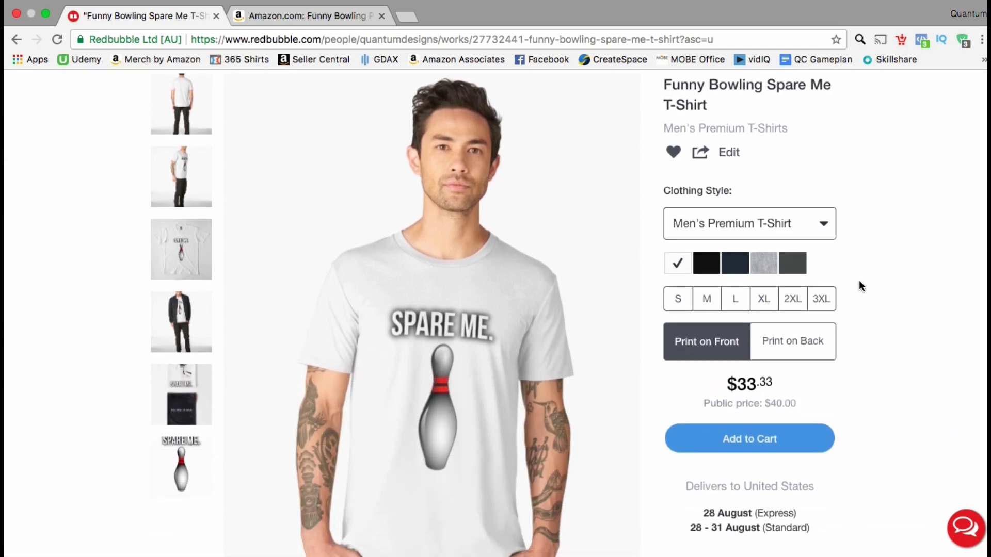
click(824, 221)
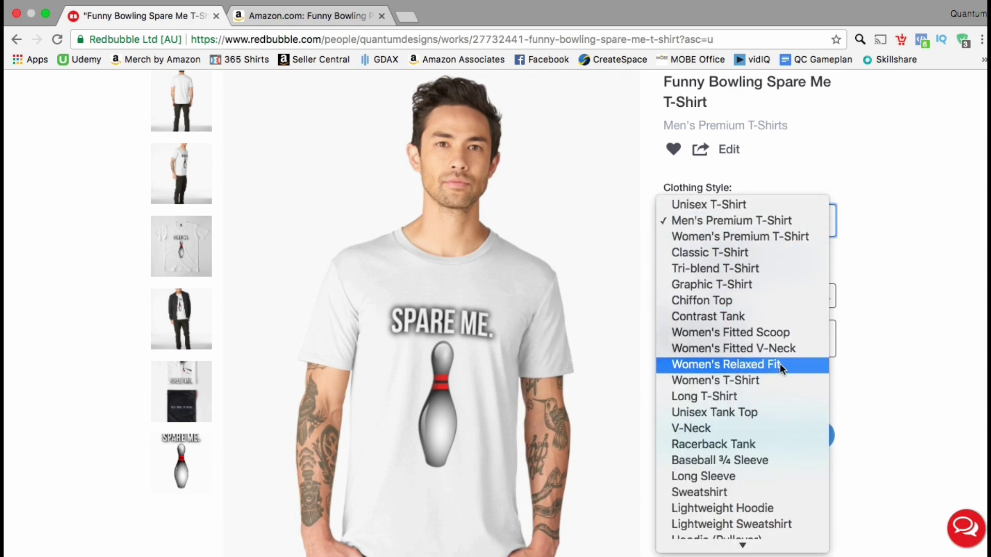
scroll(767, 447, down, 1)
click(763, 493)
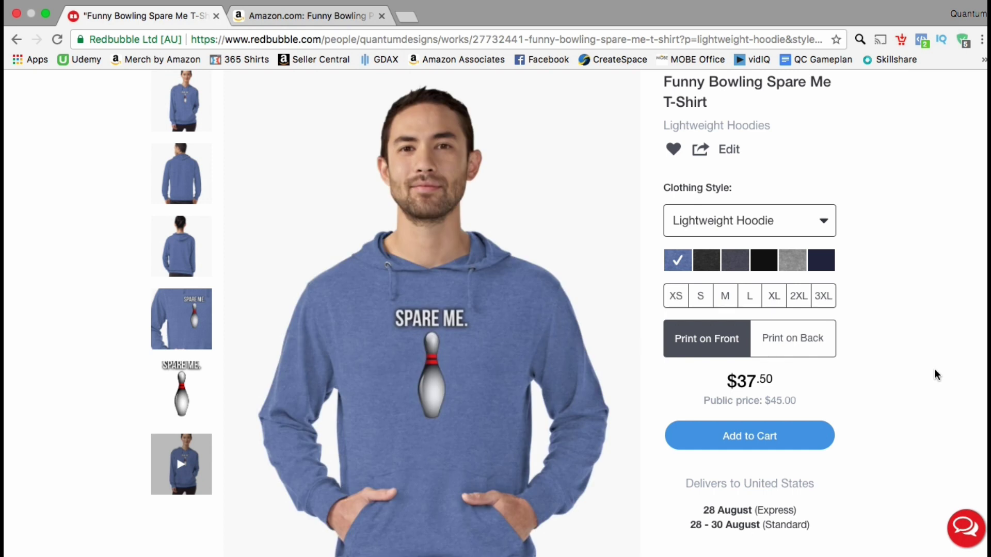
click(824, 225)
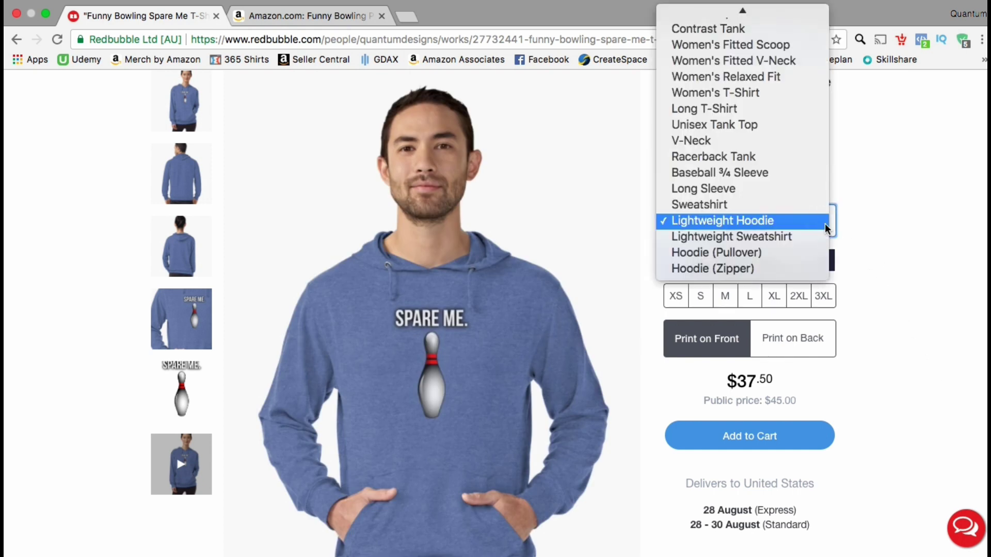
scroll(825, 224, up, 3)
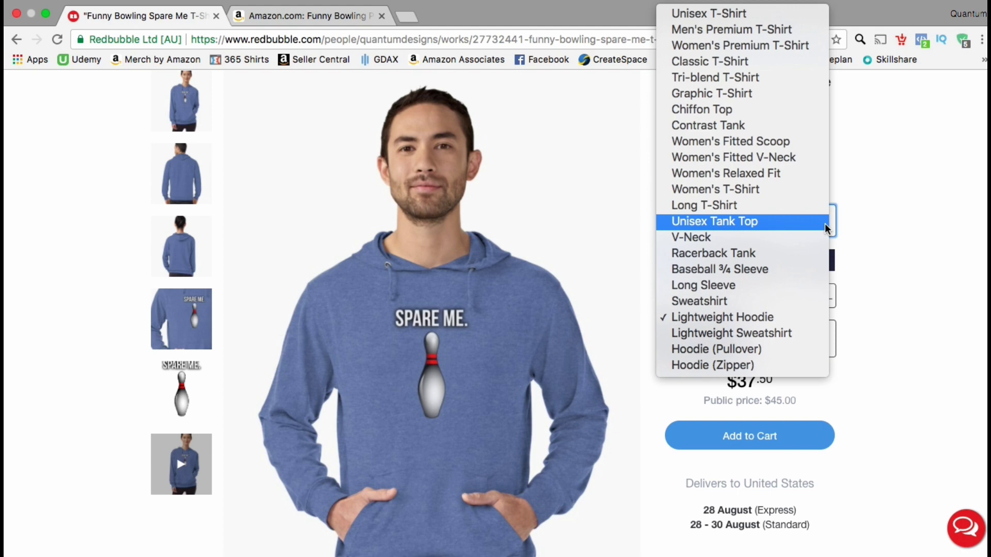
click(782, 27)
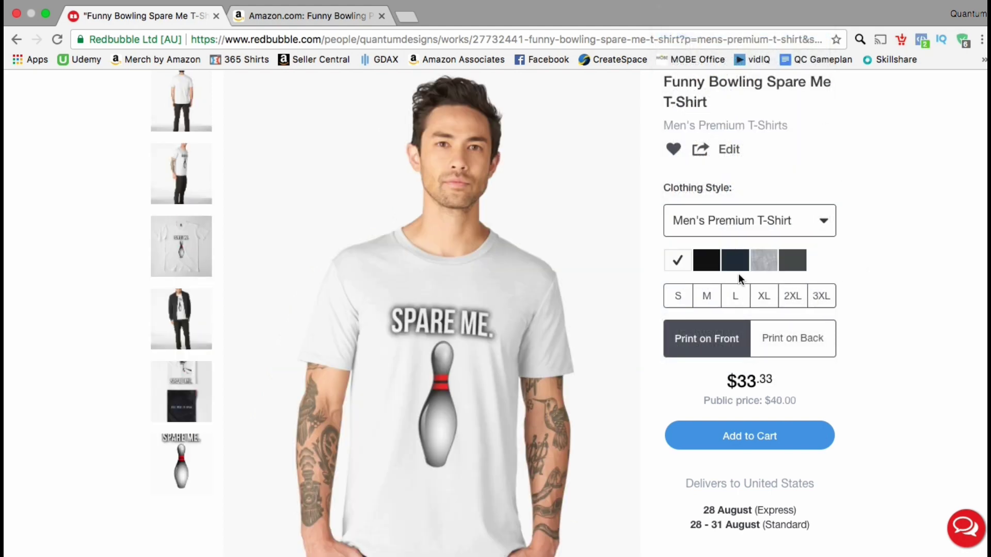
click(707, 263)
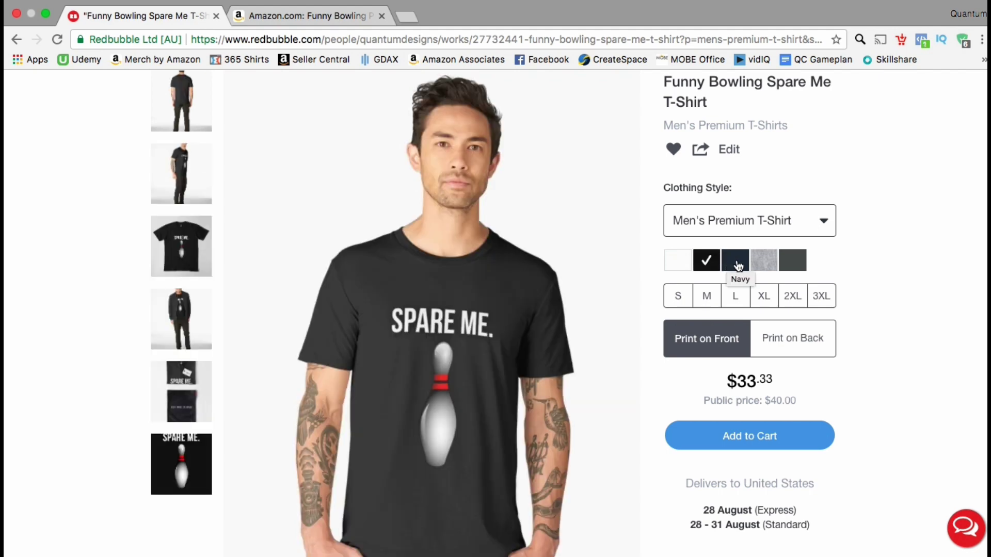
click(792, 260)
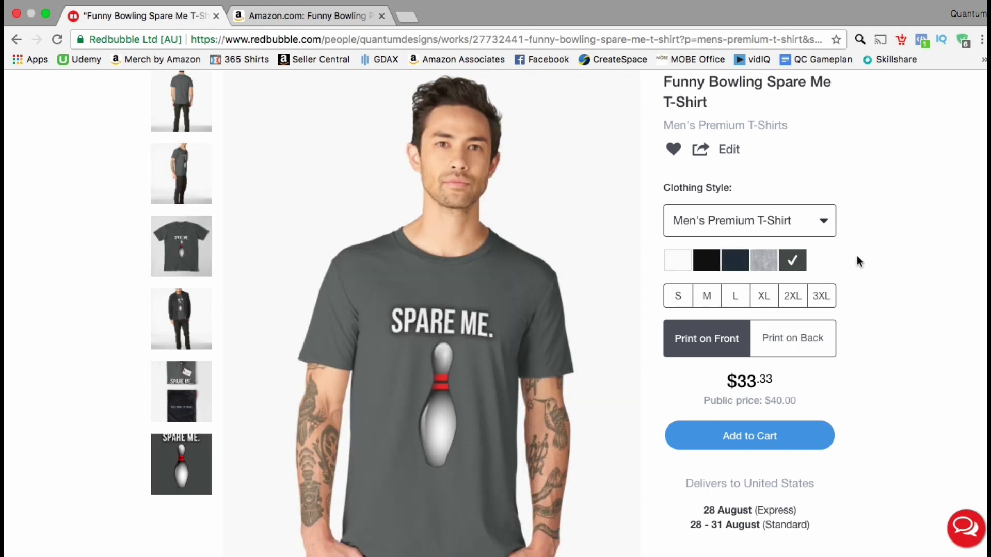
- Review the product page and go to the work's edit page
scroll(857, 255, down, 2)
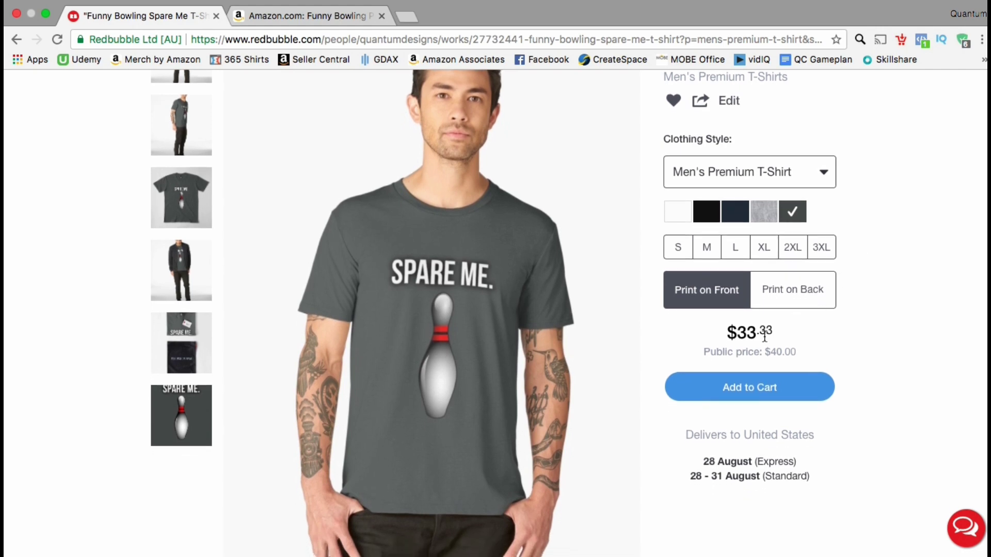
scroll(846, 343, down, 5)
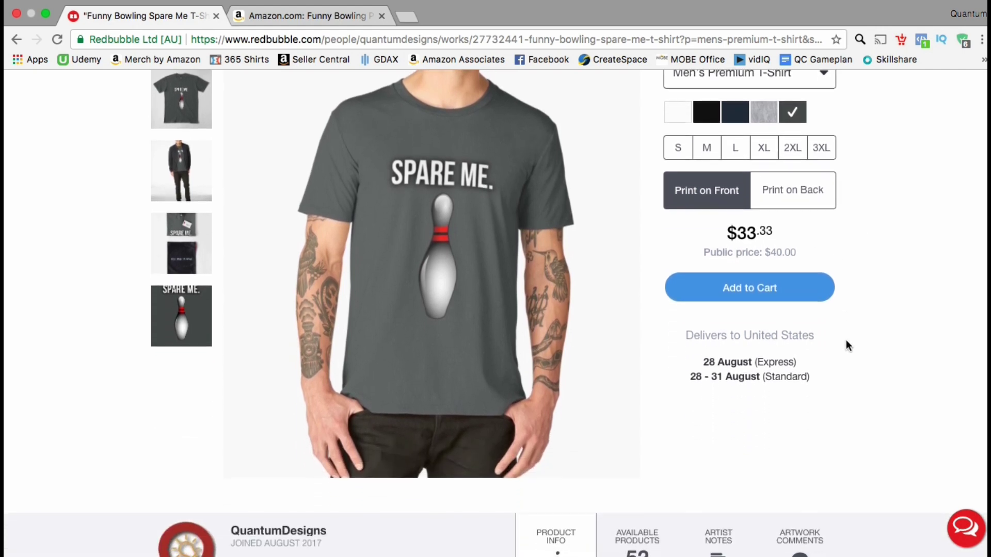
scroll(846, 340, down, 6)
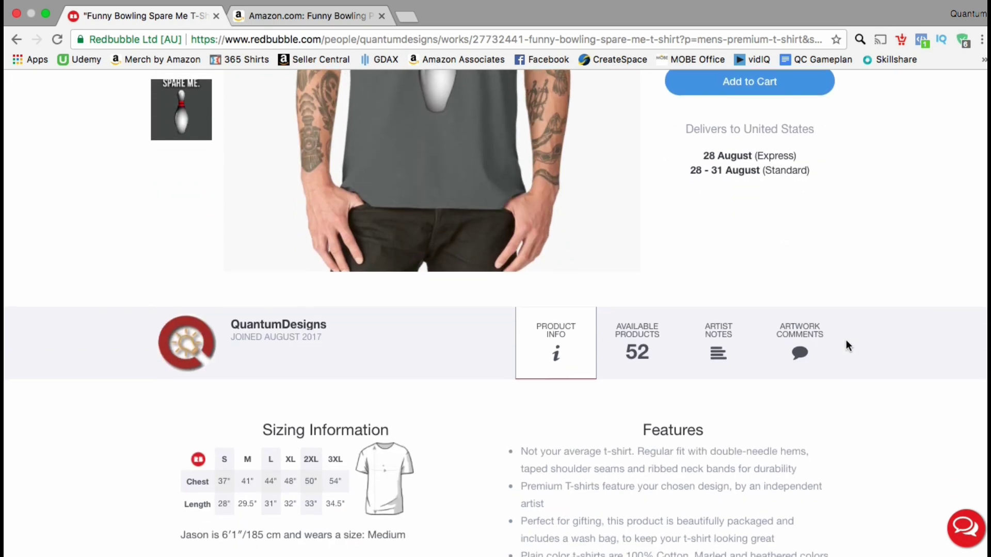
scroll(847, 340, down, 4)
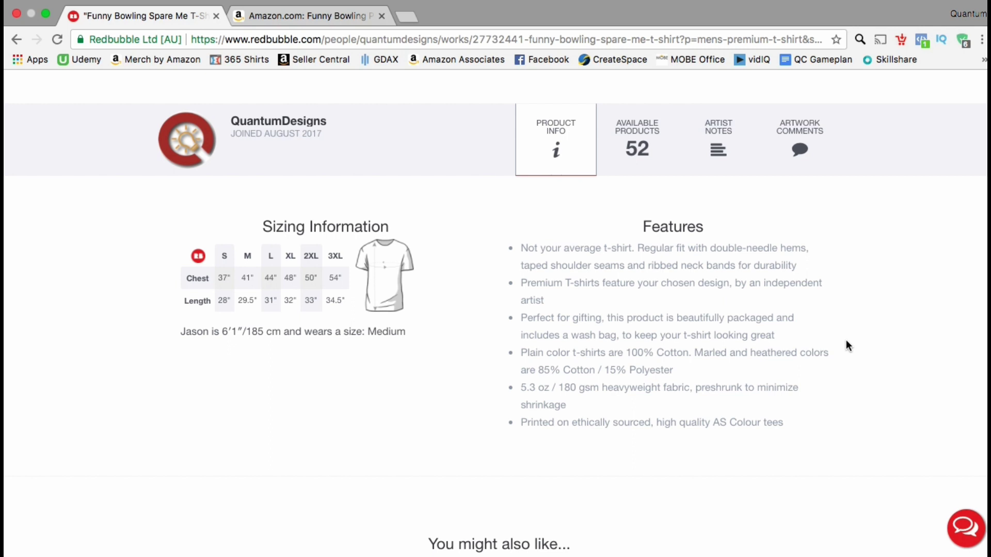
scroll(846, 340, up, 10)
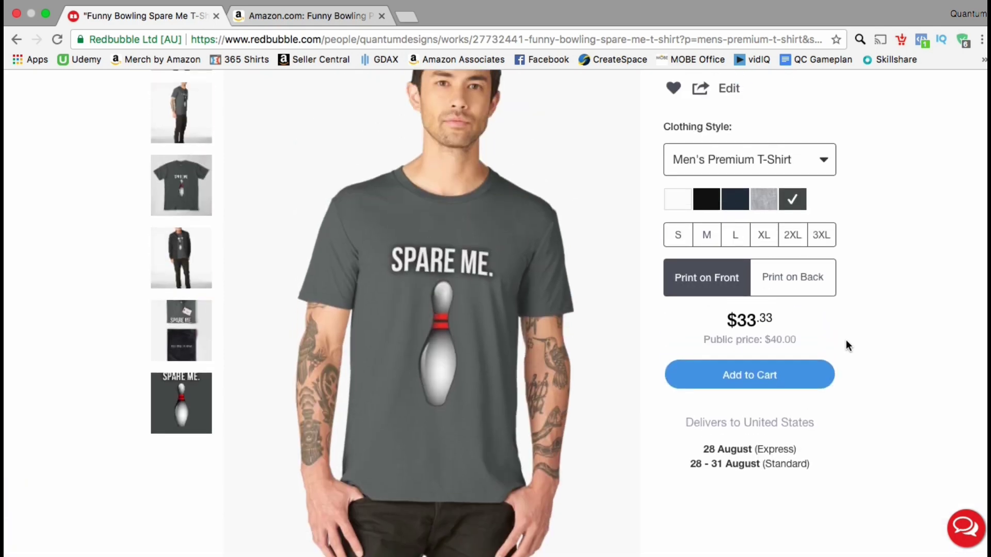
scroll(847, 341, up, 3)
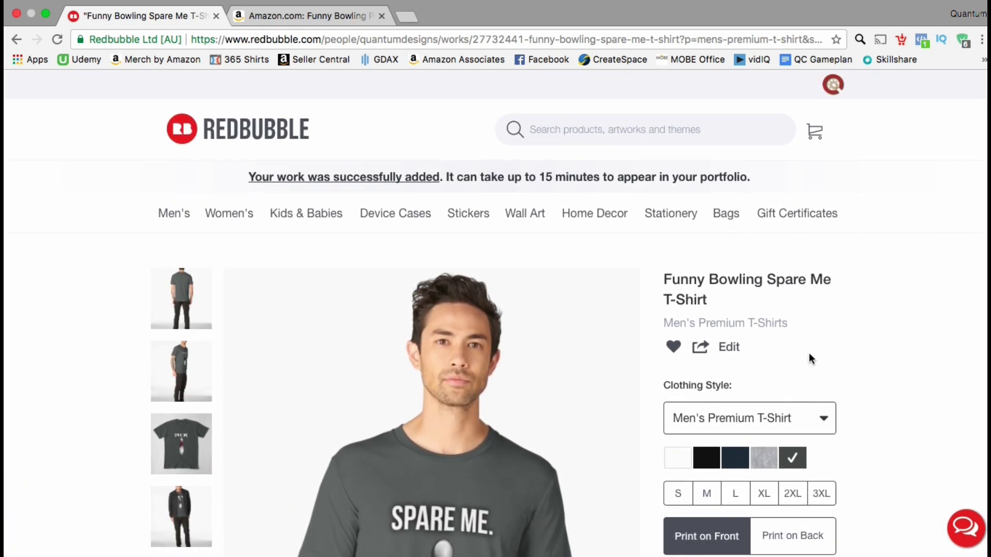
click(728, 349)
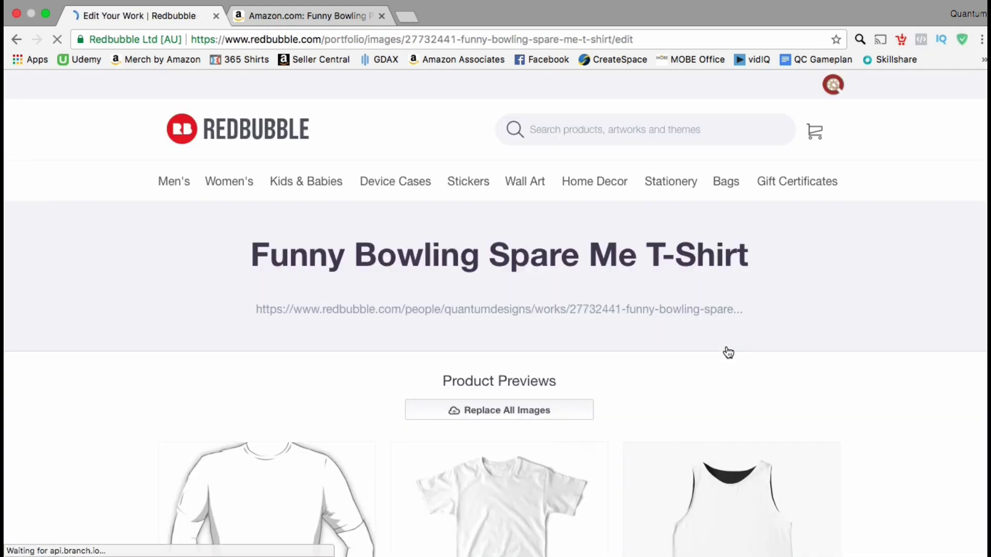
- Check the Standard Print Clothing settings, then disable Women's Chiffon Tops for this design
scroll(728, 352, down, 3)
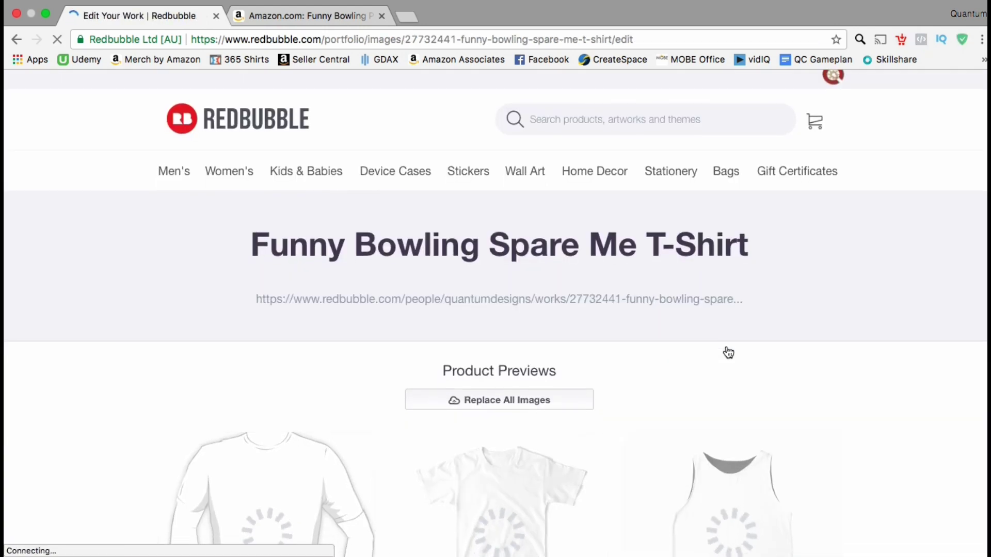
scroll(728, 352, down, 5)
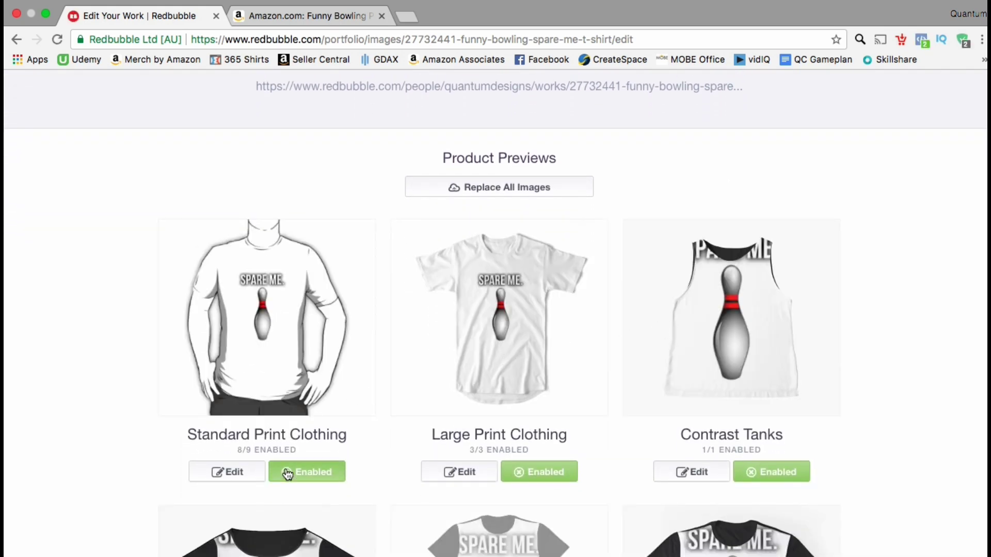
click(250, 479)
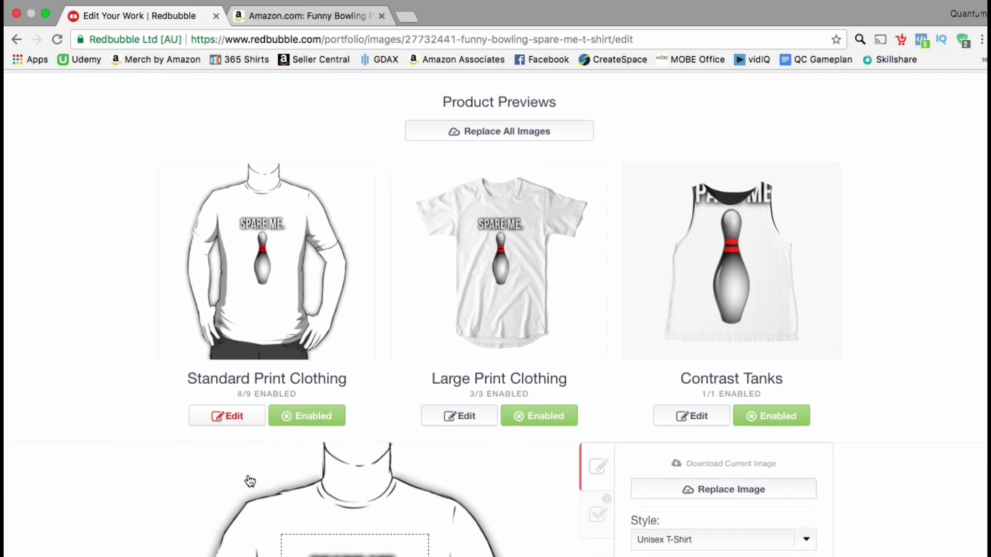
scroll(247, 471, down, 4)
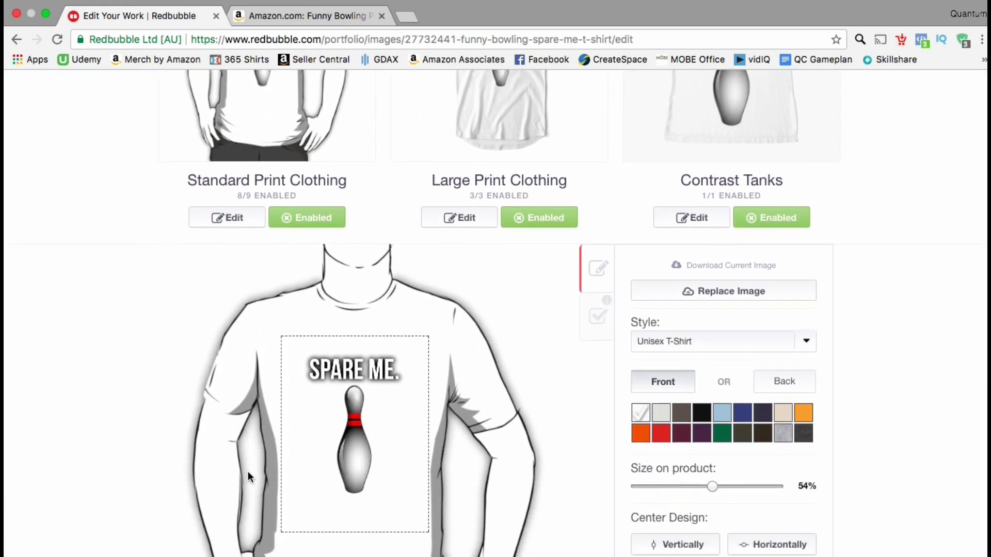
scroll(248, 471, down, 1)
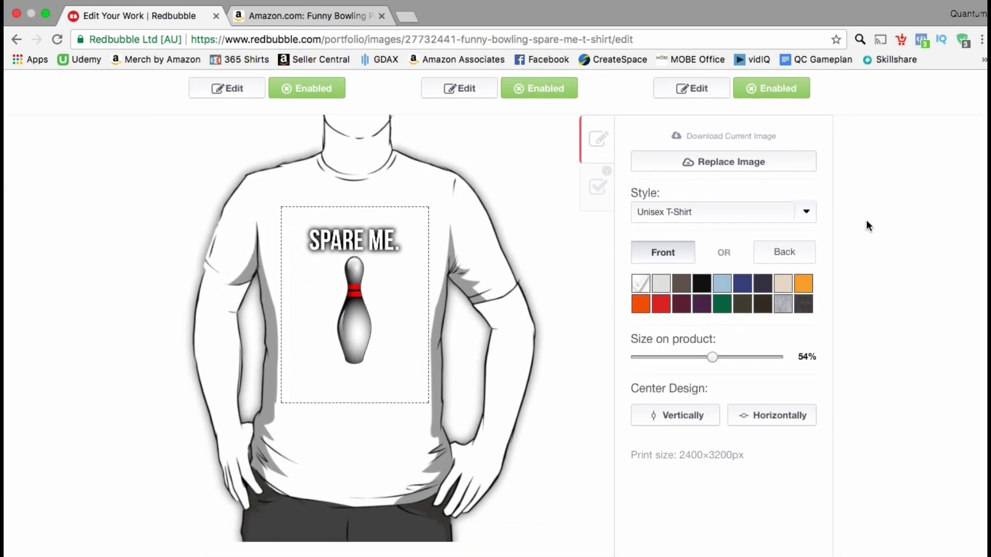
click(231, 90)
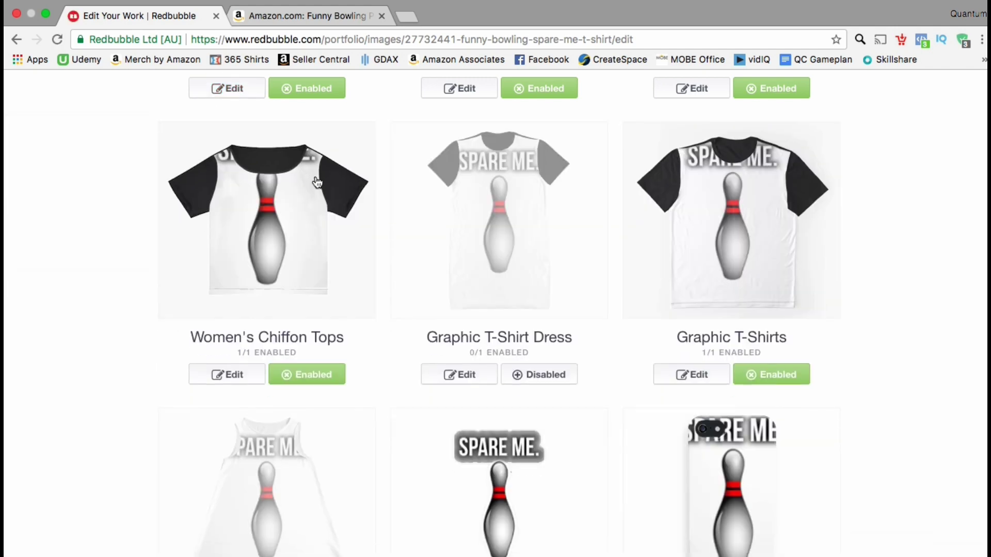
scroll(317, 182, down, 2)
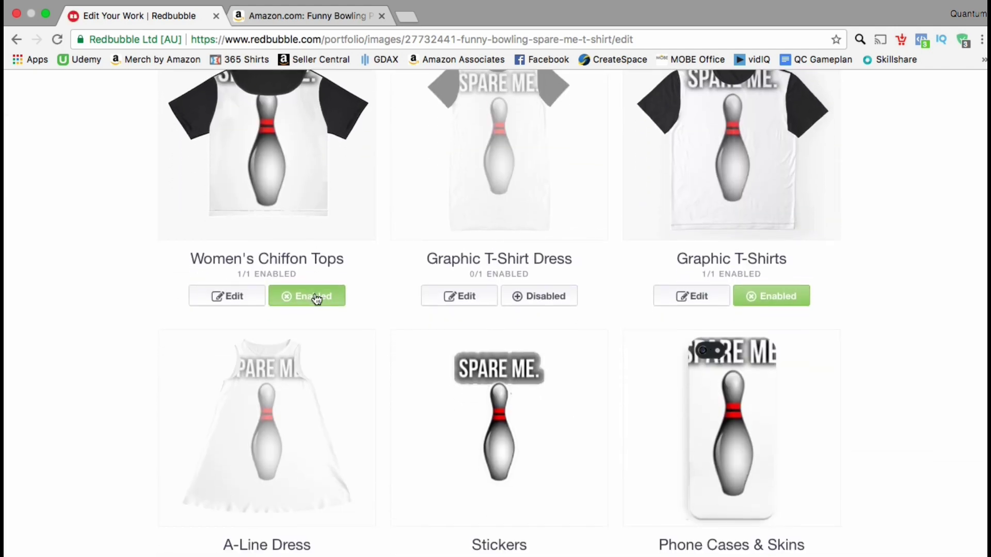
click(317, 299)
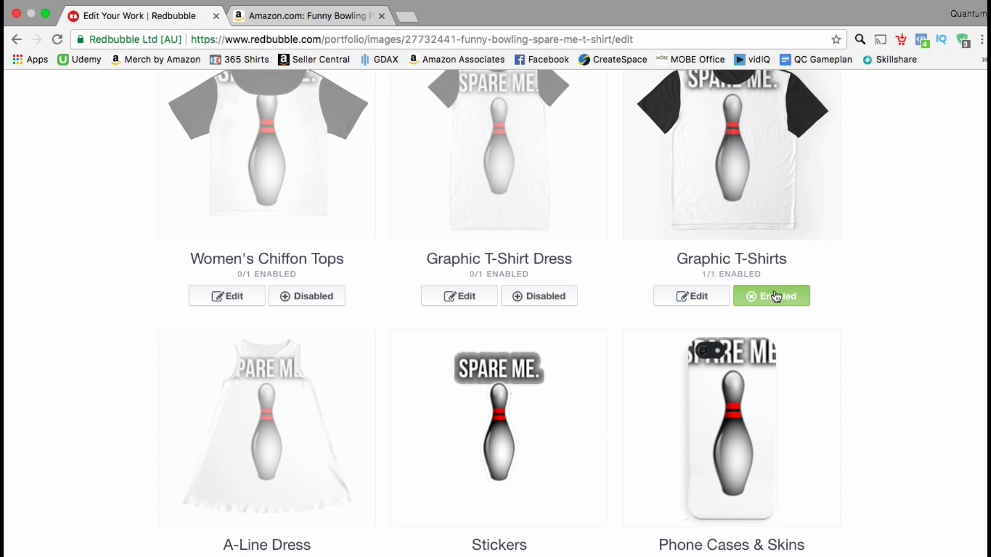
scroll(777, 296, down, 4)
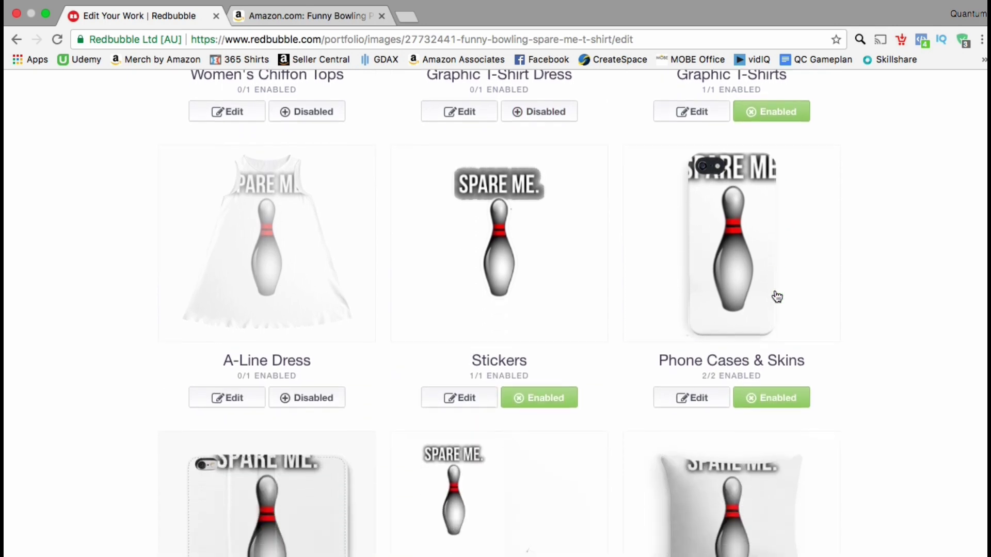
scroll(777, 296, down, 1)
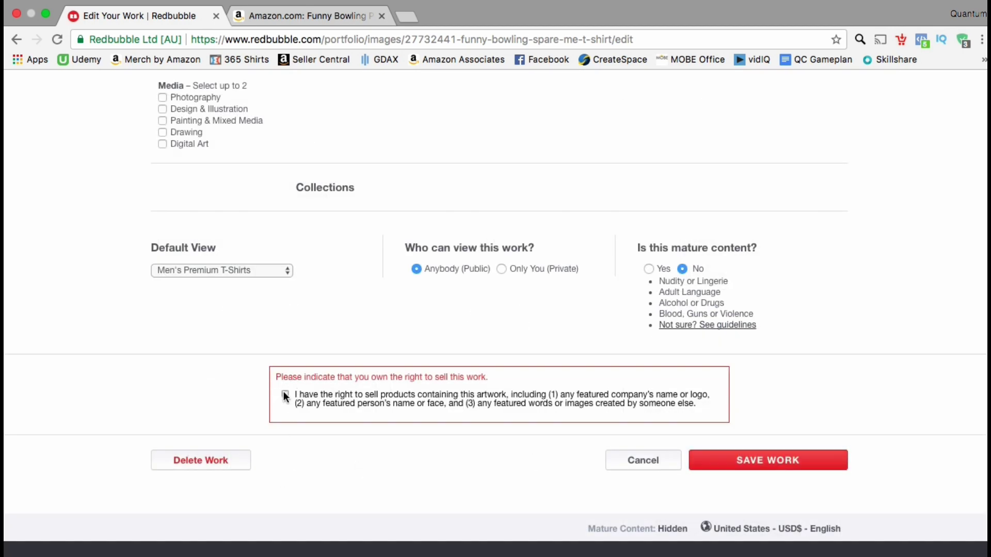
- Confirm the right to sell the artwork and save the edited work
click(285, 394)
click(726, 448)
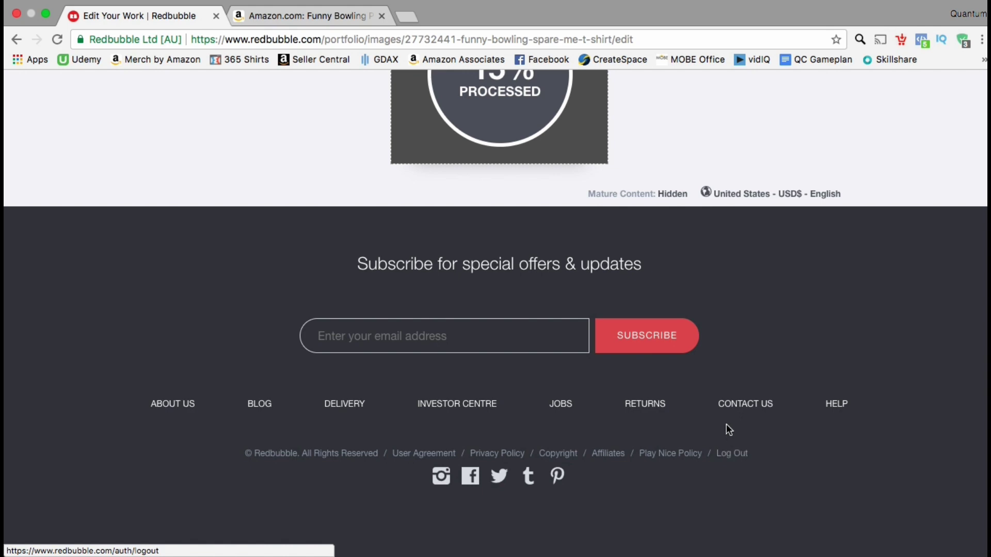
scroll(785, 289, up, 6)
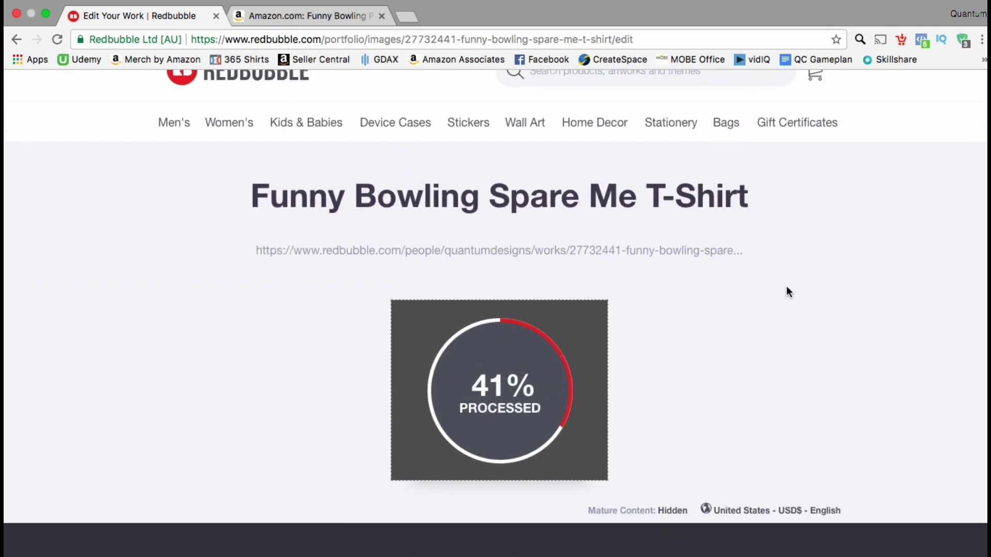